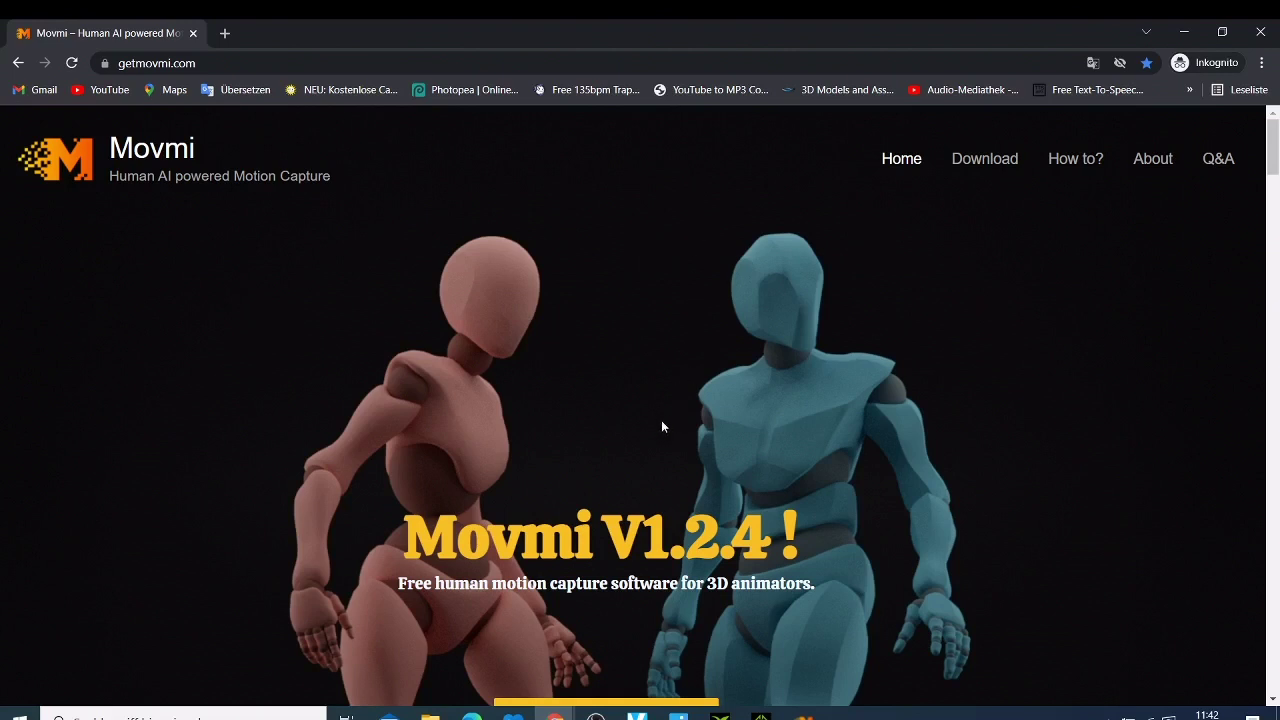
- Scroll down the getmovmi.com home page to the 3D-animation-from-video demo video
{"action": "scroll", "coordinate": [661, 426], "scroll_direction": "down", "scroll_amount": 2}
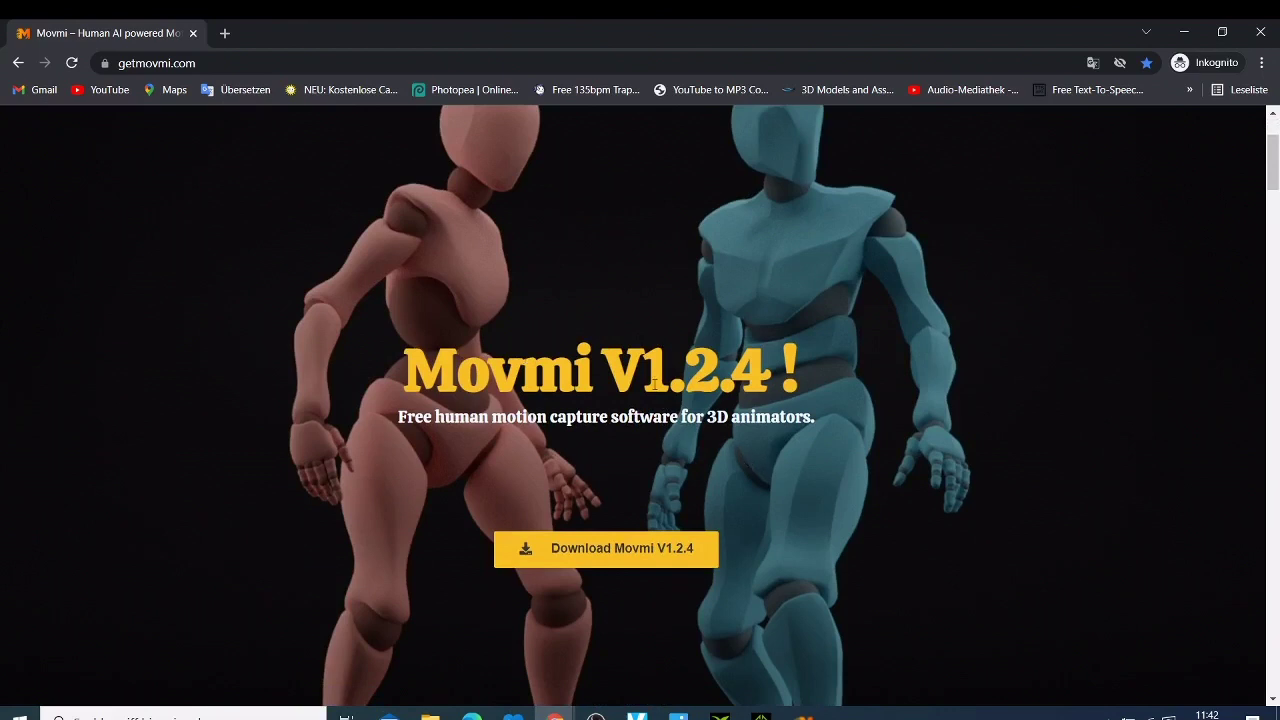
{"action": "scroll", "coordinate": [735, 392], "scroll_direction": "down", "scroll_amount": 2}
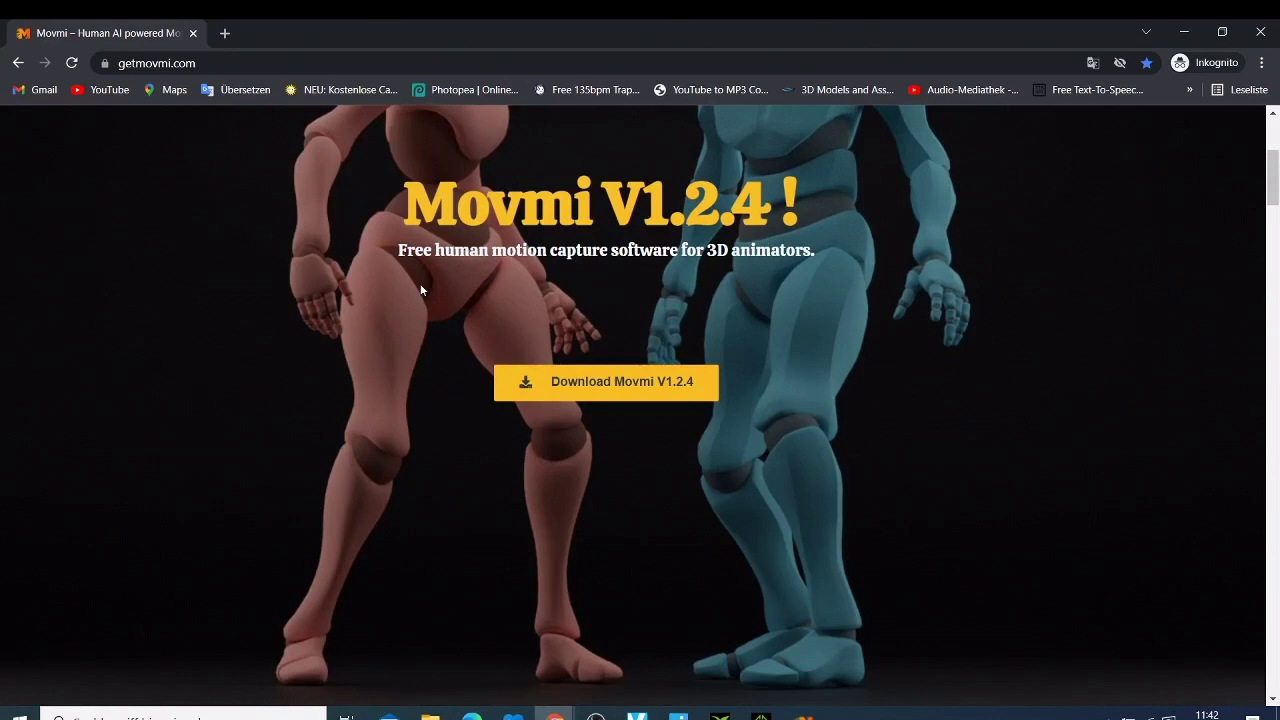
{"action": "scroll", "coordinate": [577, 360], "scroll_direction": "down", "scroll_amount": 1}
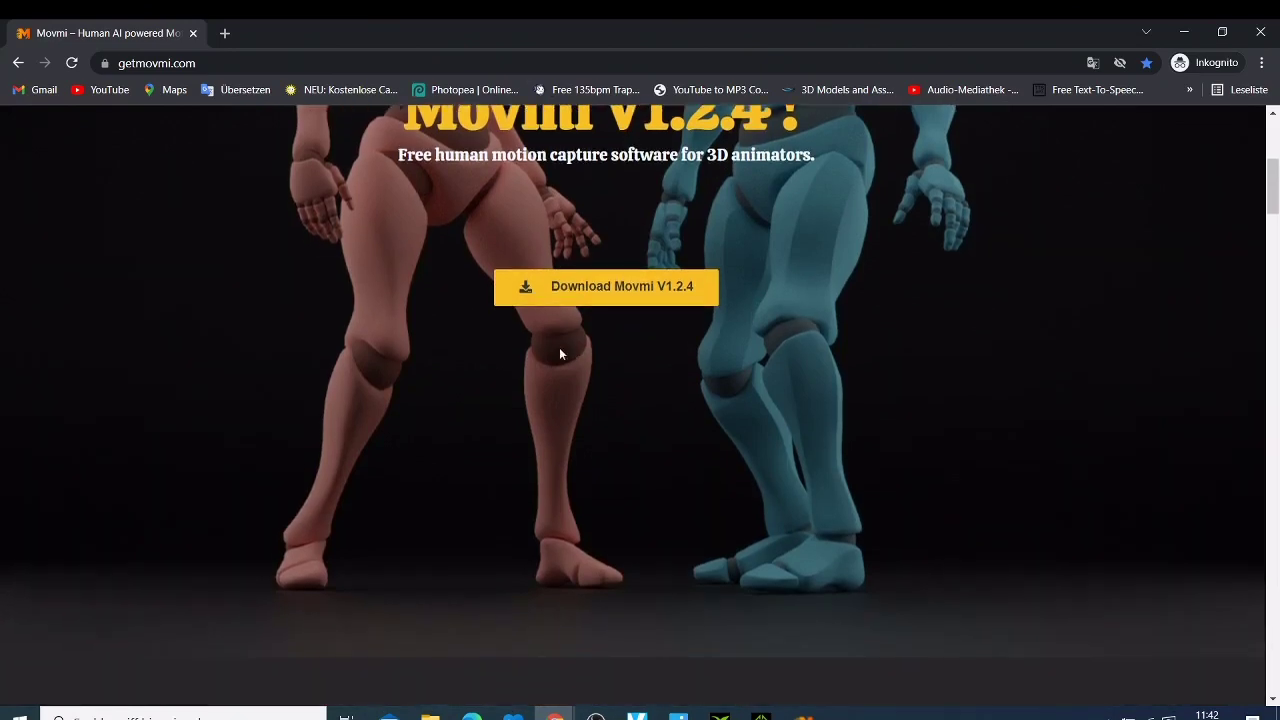
{"action": "scroll", "coordinate": [562, 350], "scroll_direction": "down", "scroll_amount": 3}
{"action": "scroll", "coordinate": [563, 348], "scroll_direction": "up", "scroll_amount": 5}
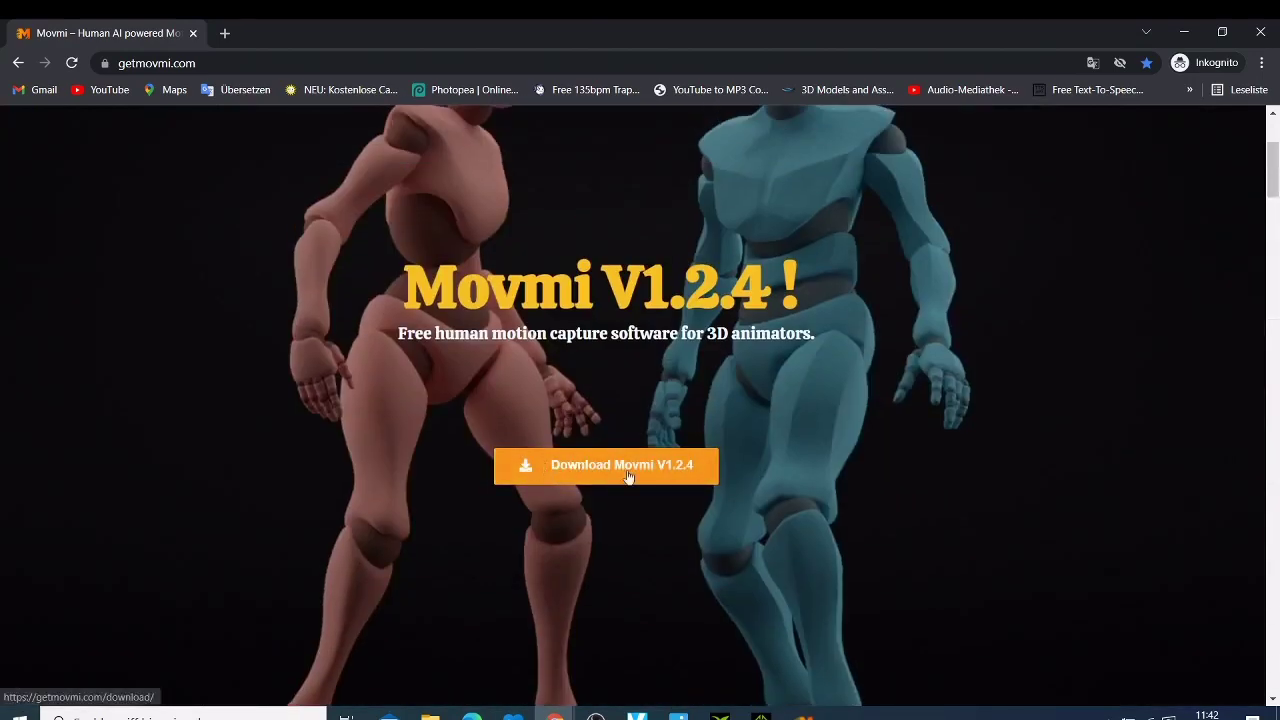
{"action": "scroll", "coordinate": [610, 476], "scroll_direction": "down", "scroll_amount": 4}
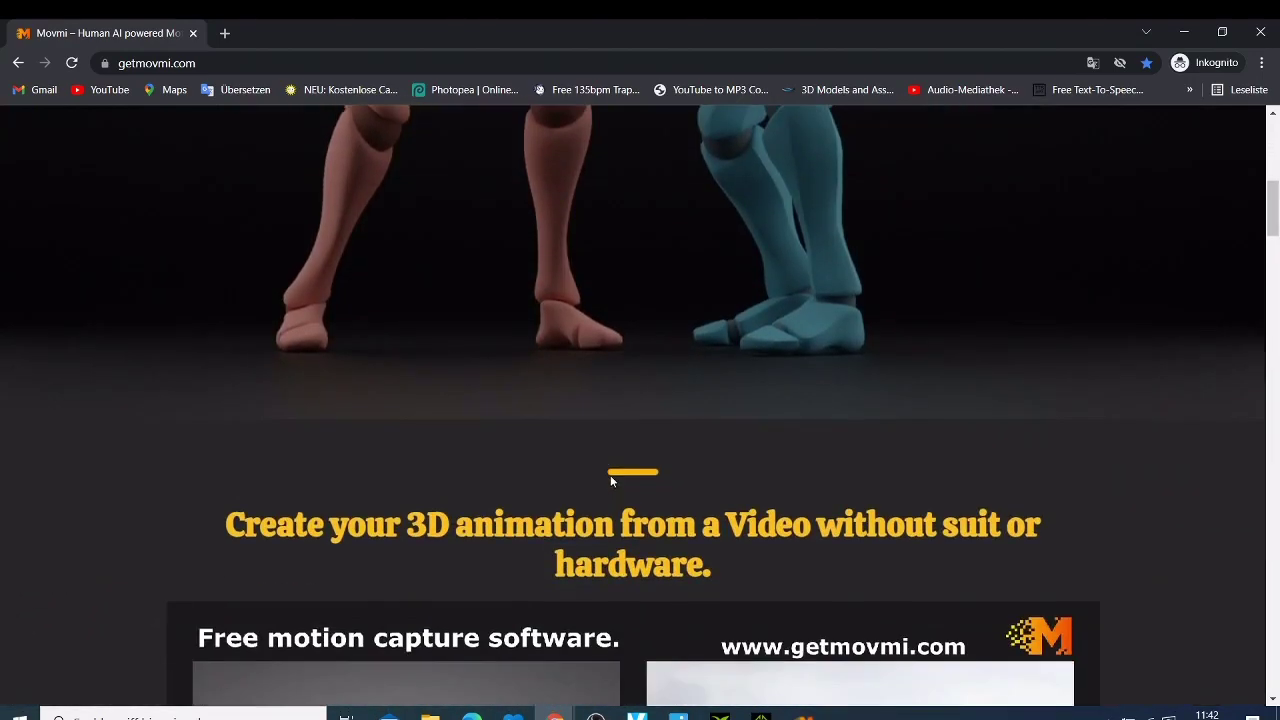
{"action": "scroll", "coordinate": [611, 475], "scroll_direction": "down", "scroll_amount": 1}
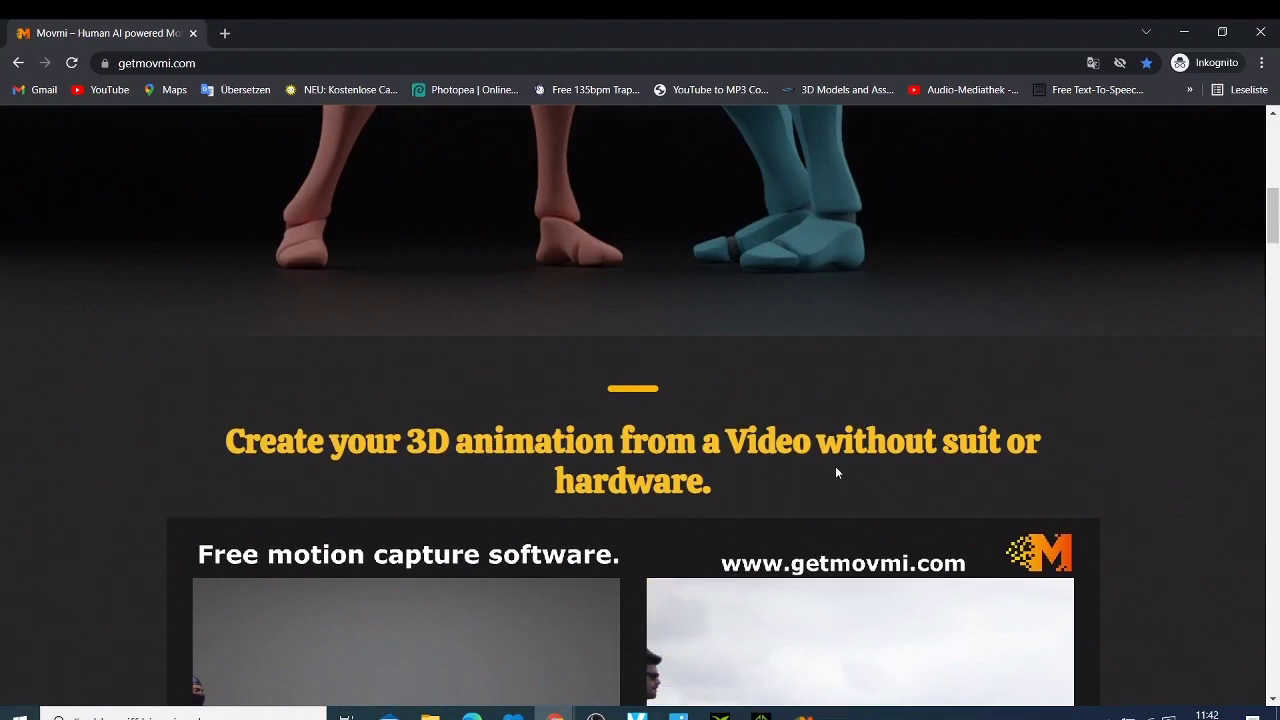
{"action": "scroll", "coordinate": [840, 468], "scroll_direction": "down", "scroll_amount": 3}
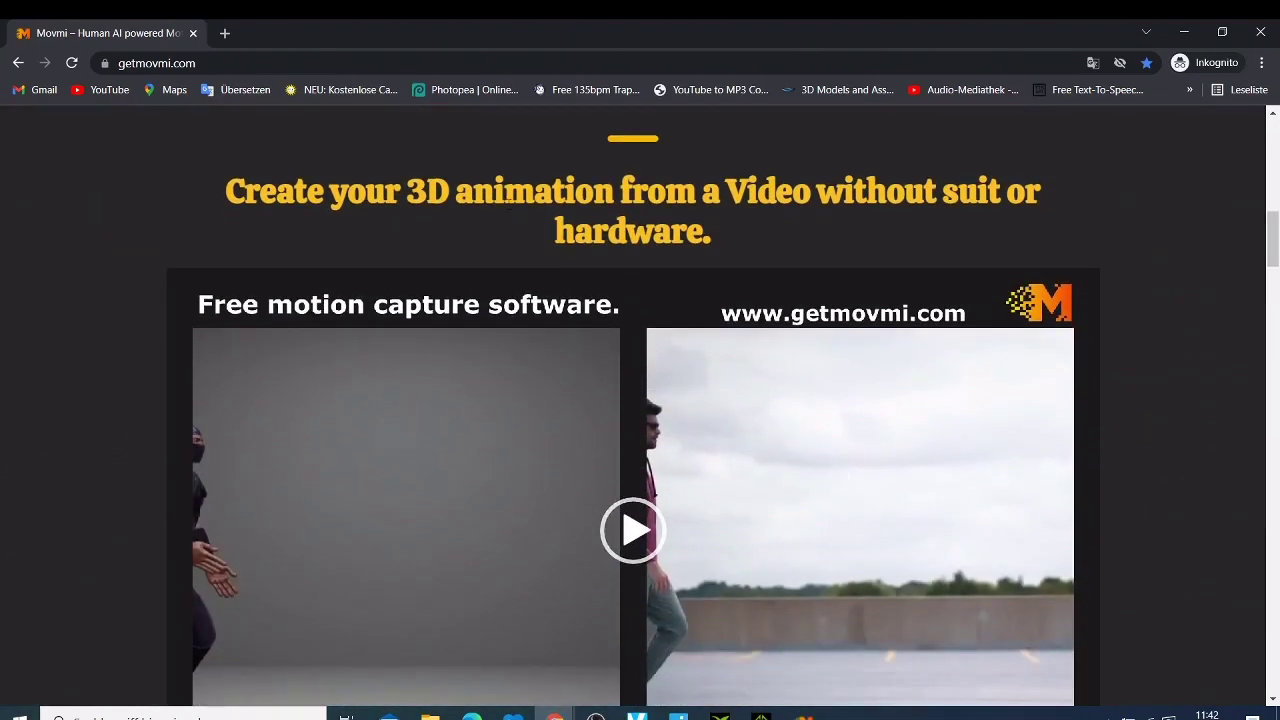
{"action": "scroll", "coordinate": [571, 287], "scroll_direction": "down", "scroll_amount": 2}
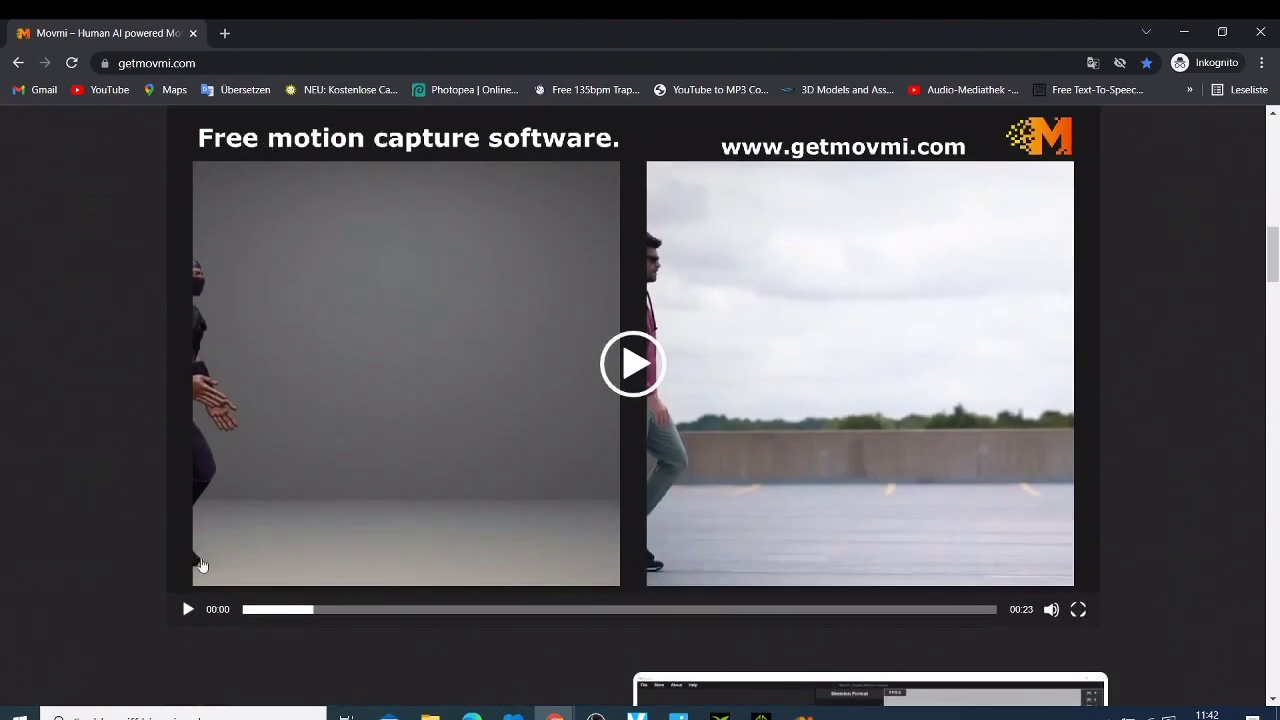
- Play the Movmi demo video and pause it at 0:13 on the dancing comparison
{"action": "left_click", "coordinate": [185, 610]}
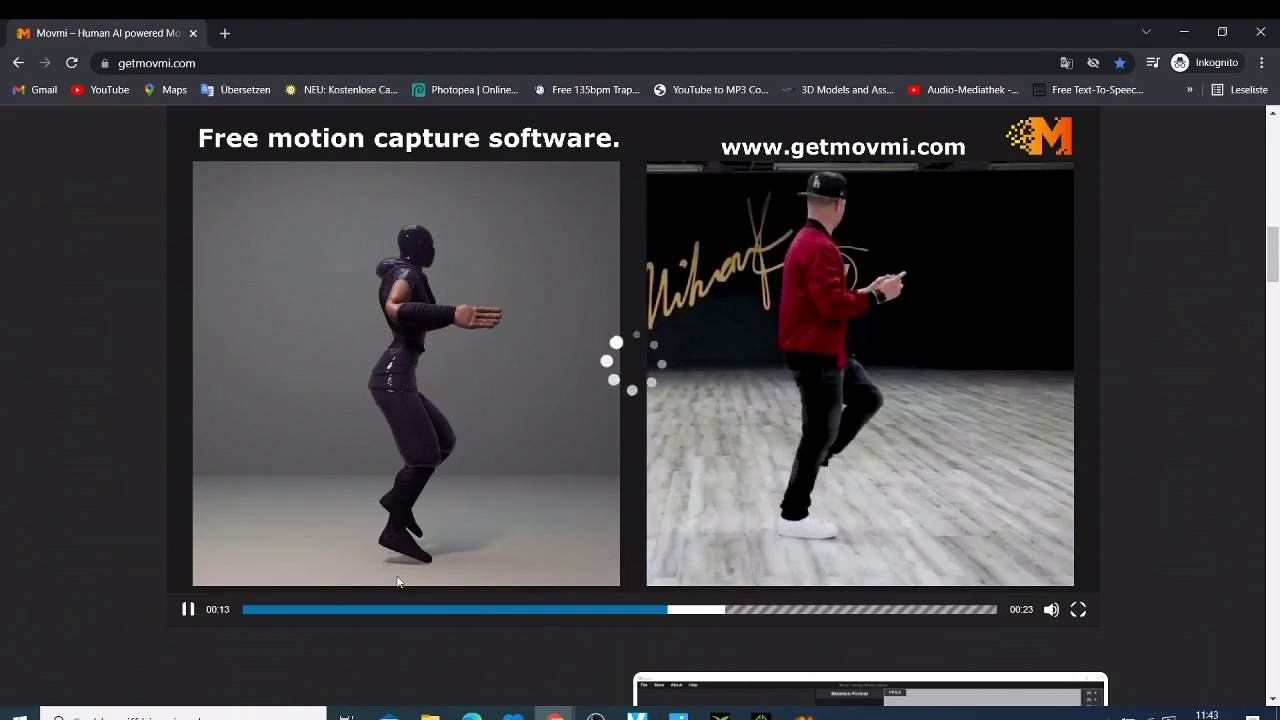
{"action": "left_click", "coordinate": [187, 610]}
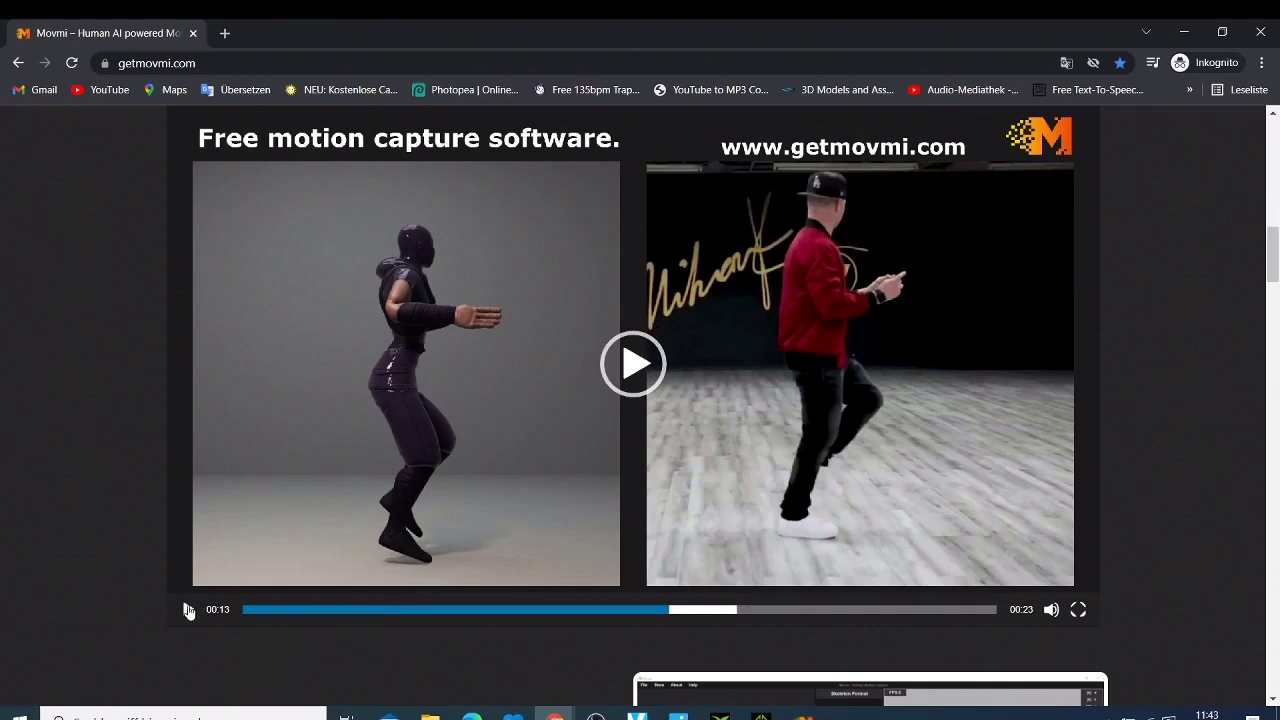
{"action": "scroll", "coordinate": [440, 490], "scroll_direction": "down", "scroll_amount": 3}
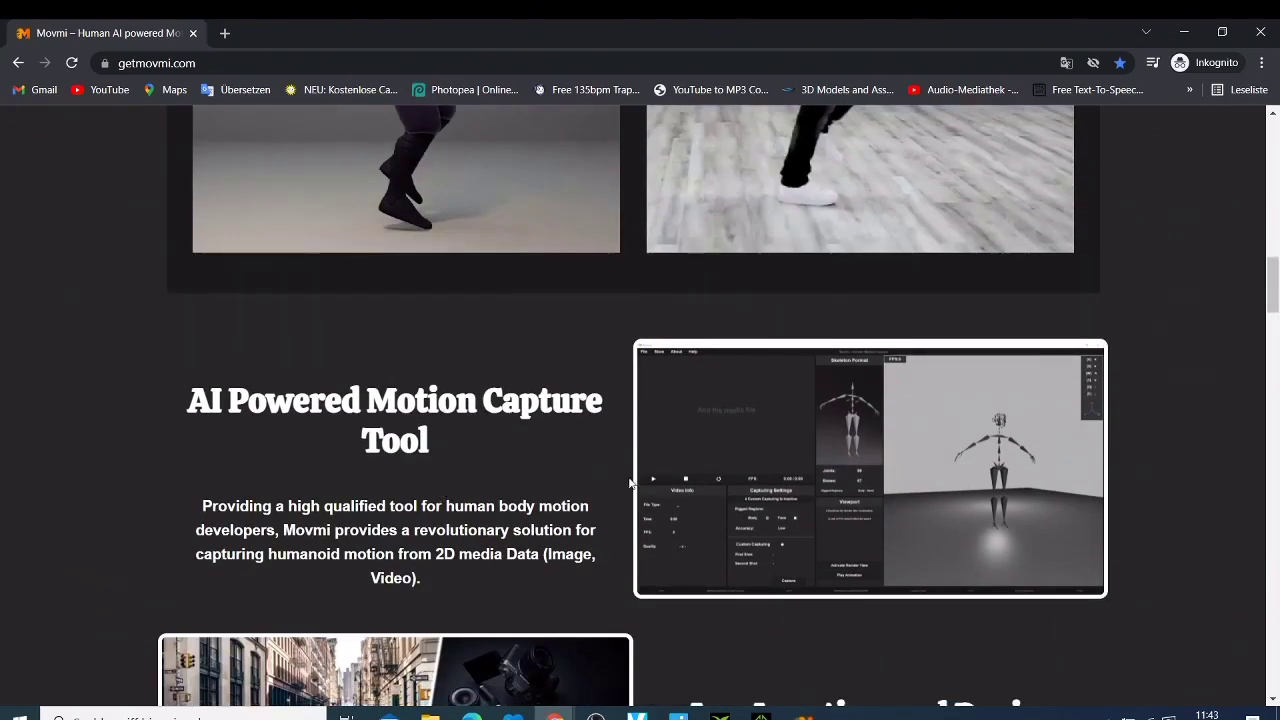
{"action": "scroll", "coordinate": [711, 442], "scroll_direction": "down", "scroll_amount": 2}
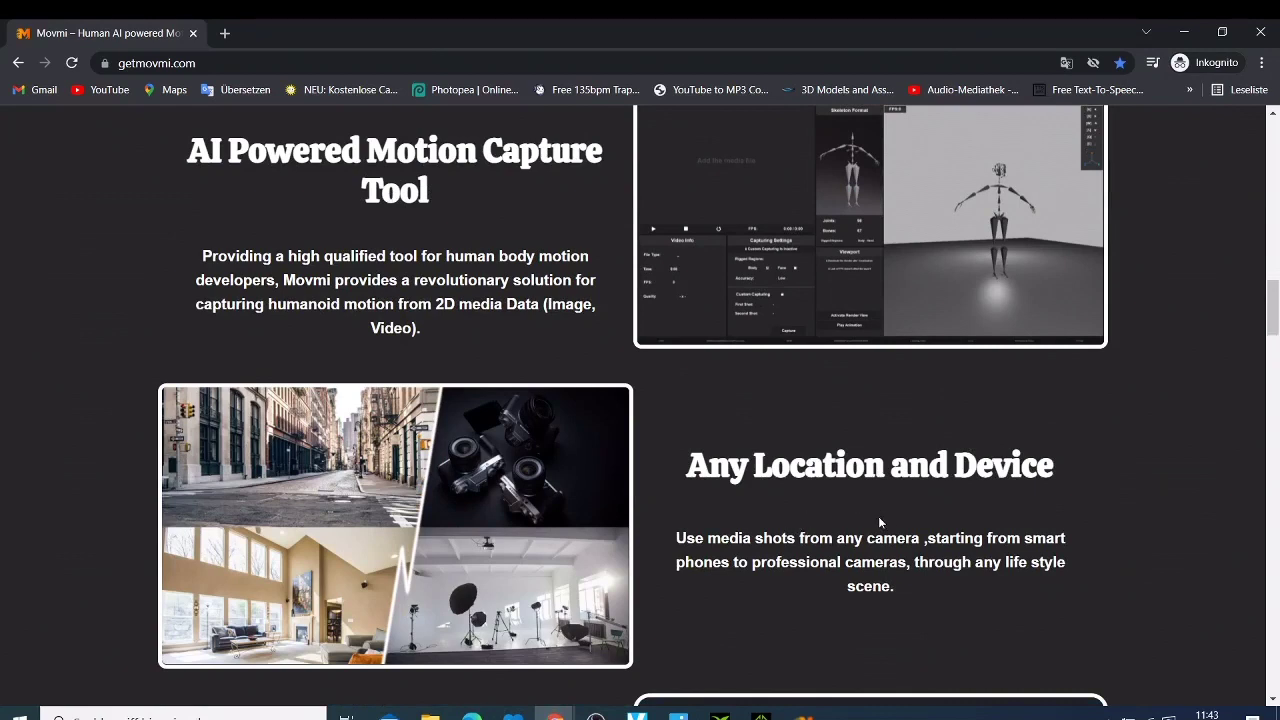
{"action": "scroll", "coordinate": [878, 516], "scroll_direction": "down", "scroll_amount": 1}
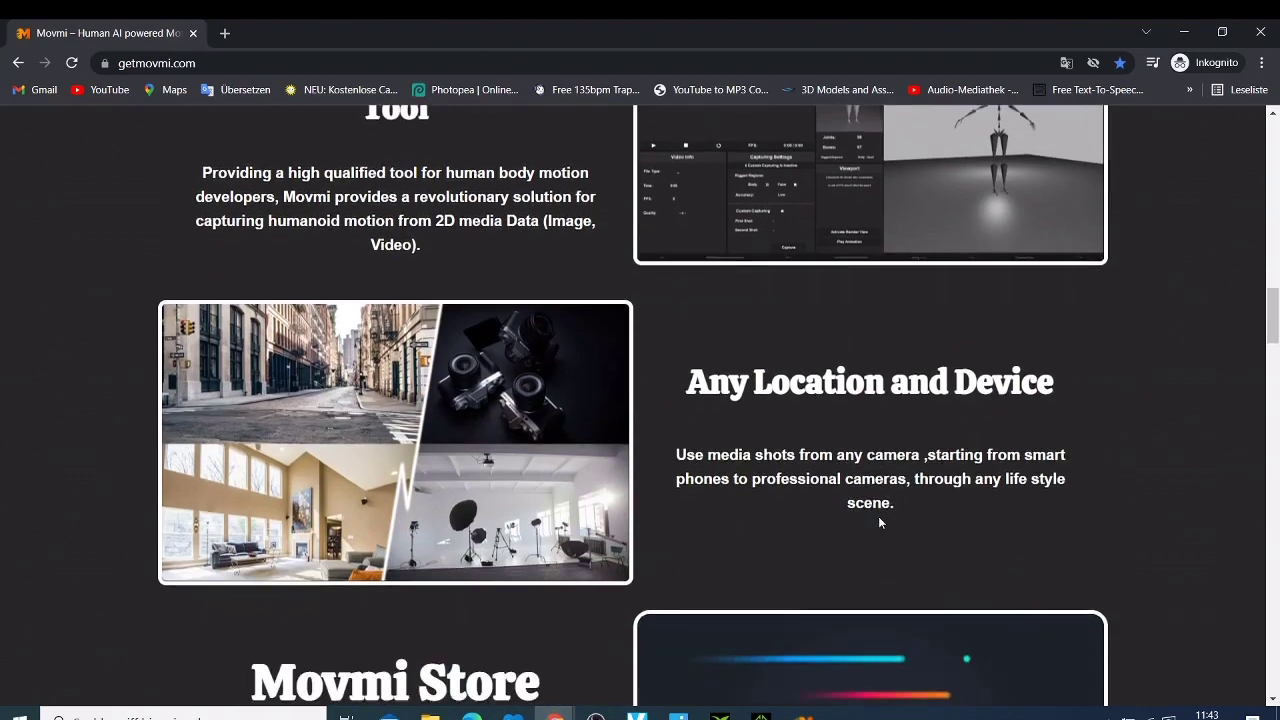
{"action": "scroll", "coordinate": [878, 516], "scroll_direction": "down", "scroll_amount": 2}
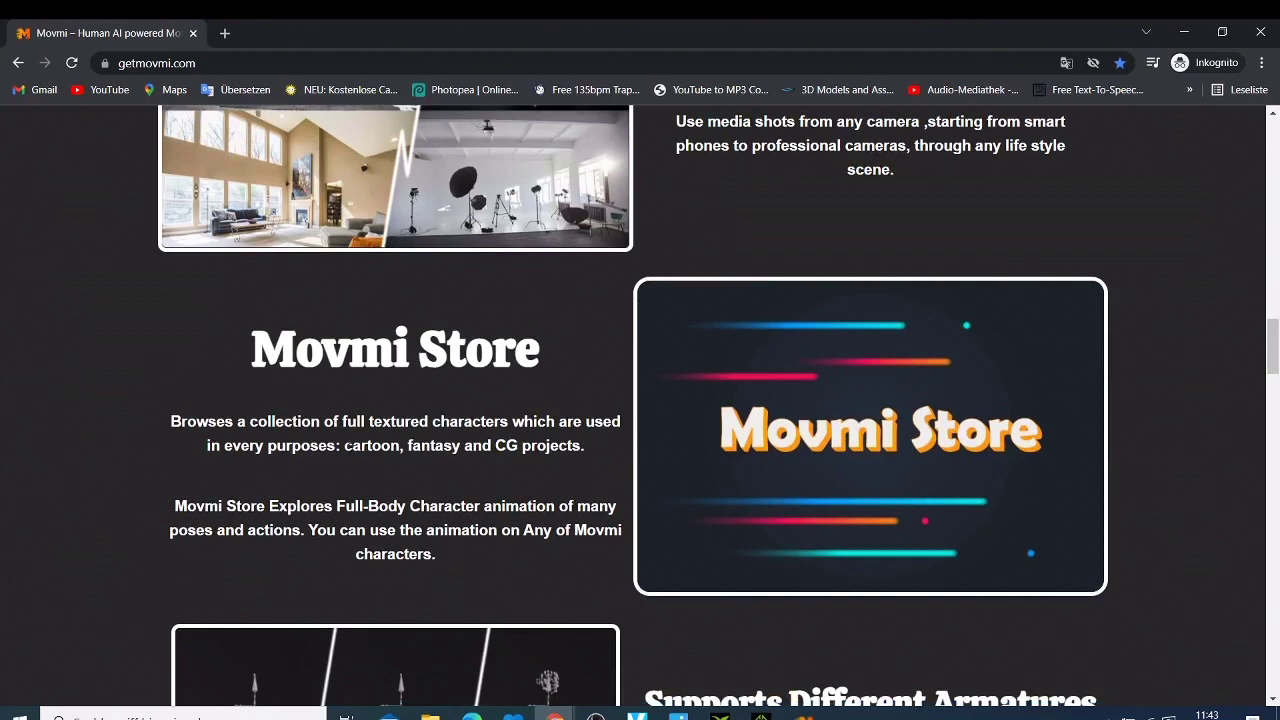
{"action": "scroll", "coordinate": [382, 435], "scroll_direction": "down", "scroll_amount": 2}
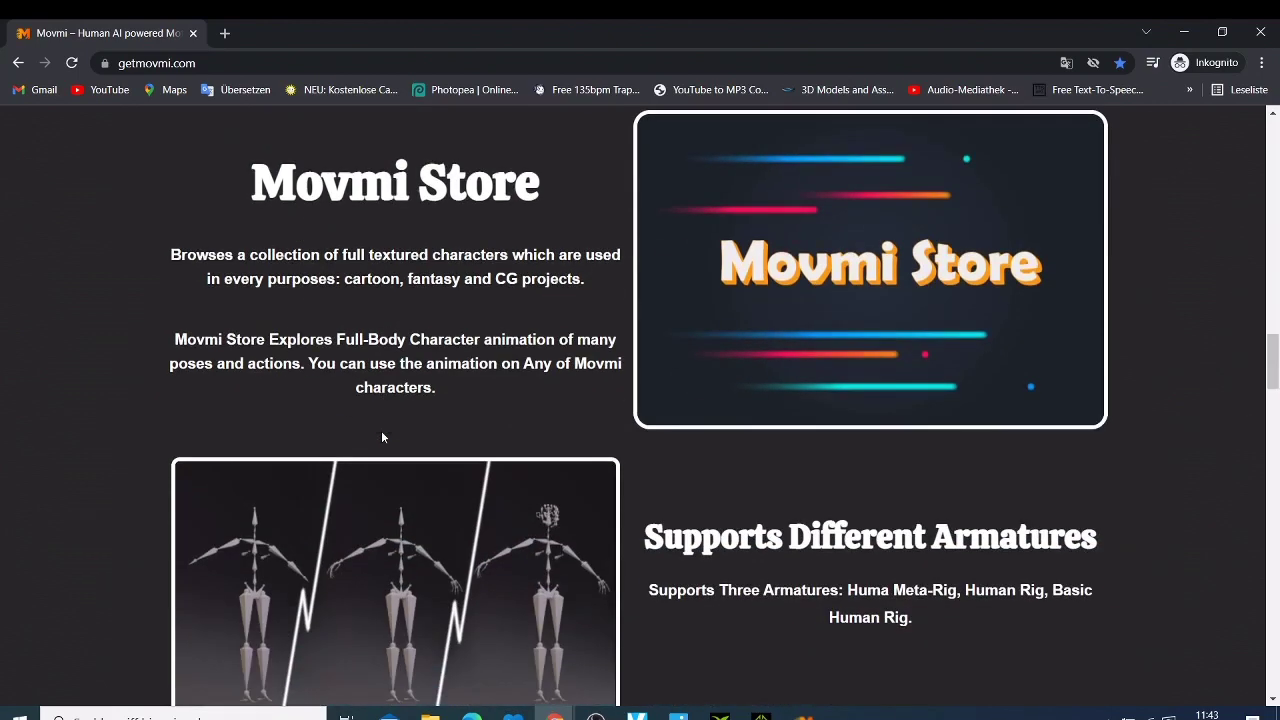
{"action": "scroll", "coordinate": [382, 435], "scroll_direction": "down", "scroll_amount": 1}
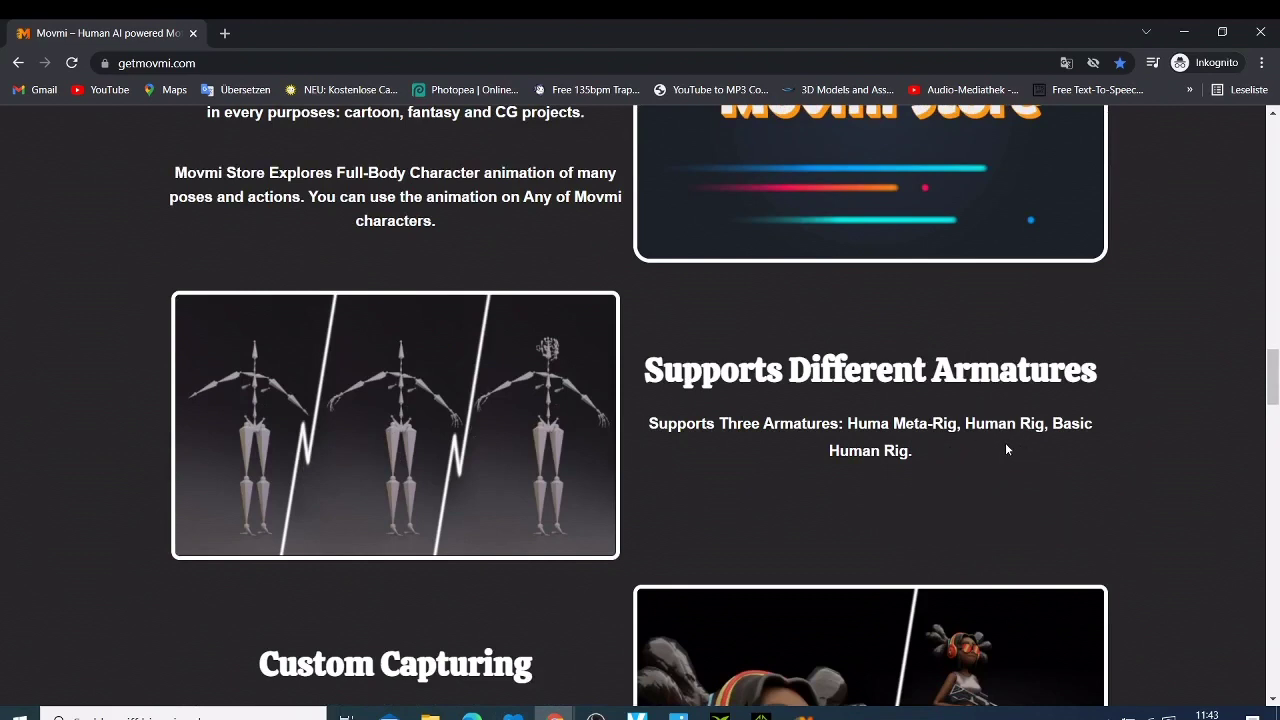
{"action": "scroll", "coordinate": [914, 480], "scroll_direction": "down", "scroll_amount": 3}
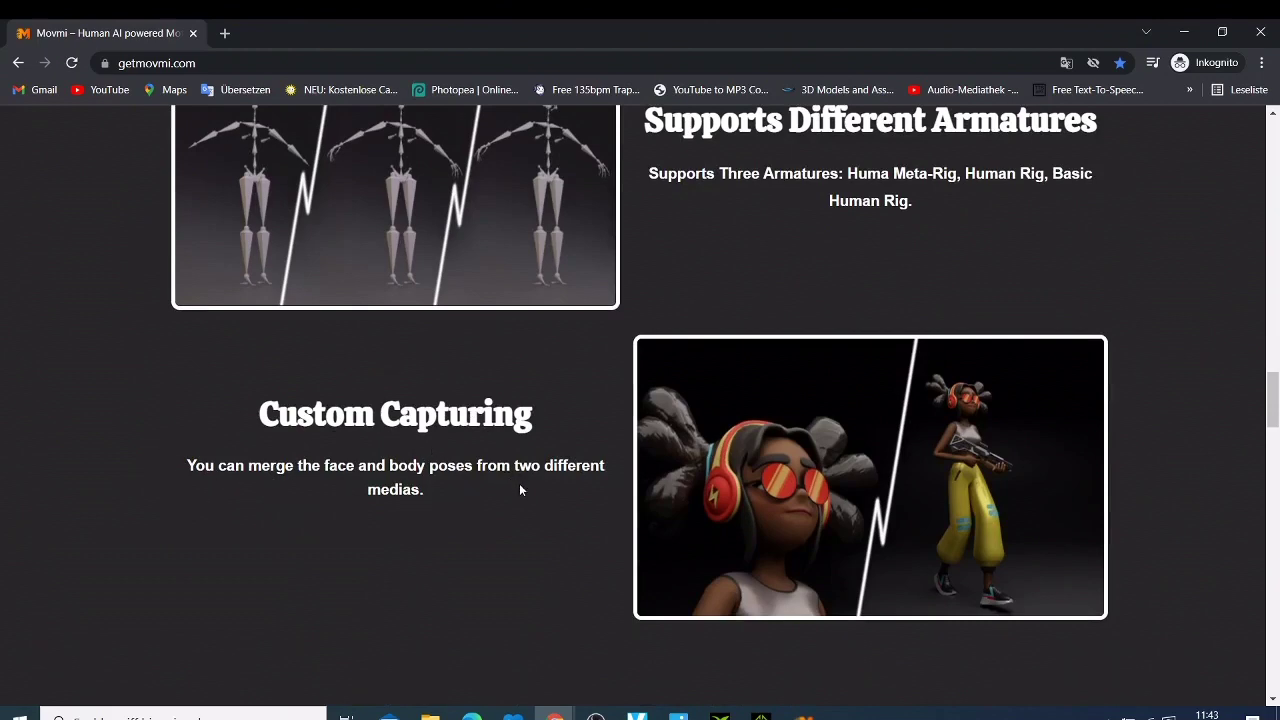
{"action": "scroll", "coordinate": [519, 490], "scroll_direction": "down", "scroll_amount": 2}
{"action": "scroll", "coordinate": [519, 490], "scroll_direction": "down", "scroll_amount": 2}
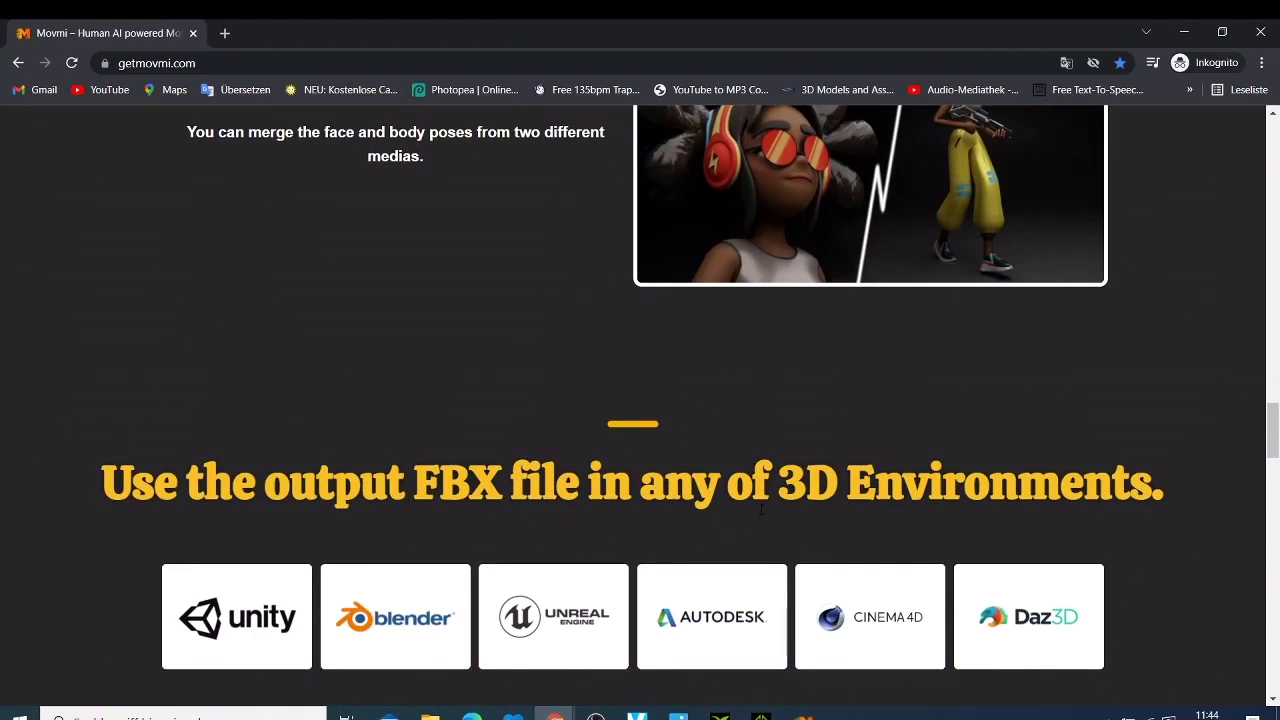
{"action": "scroll", "coordinate": [764, 508], "scroll_direction": "down", "scroll_amount": 2}
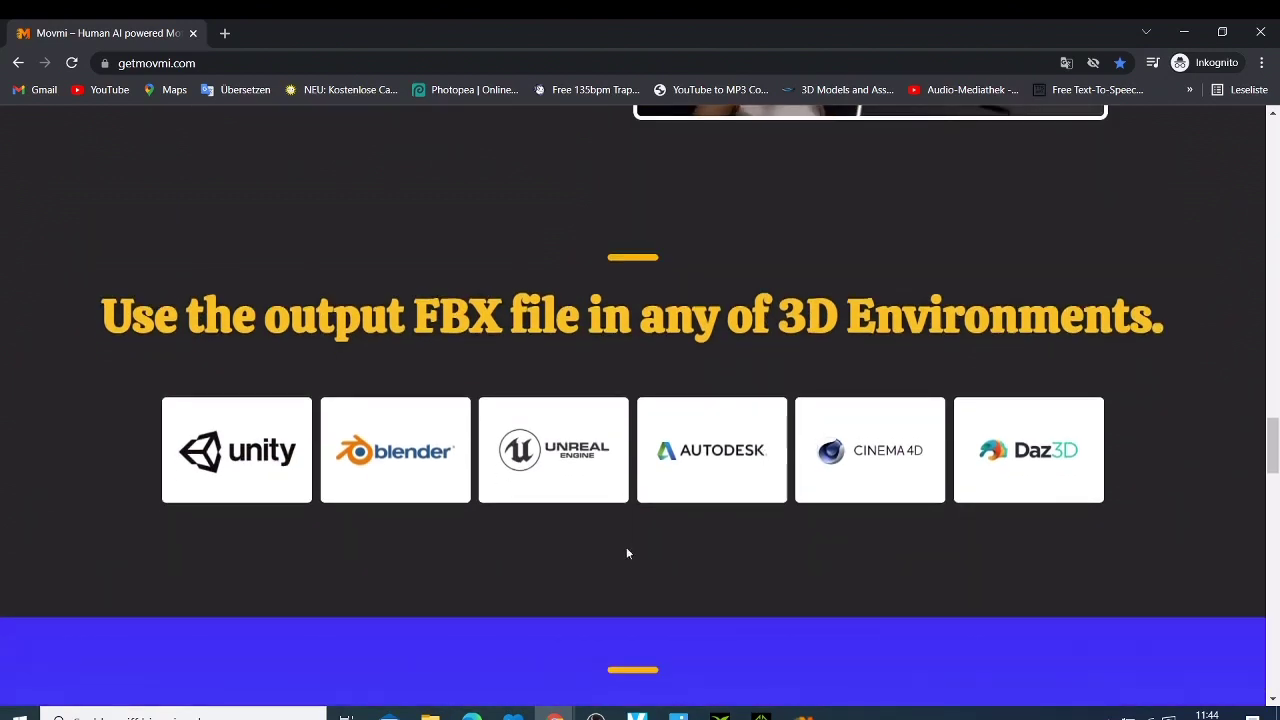
{"action": "scroll", "coordinate": [704, 540], "scroll_direction": "down", "scroll_amount": 3}
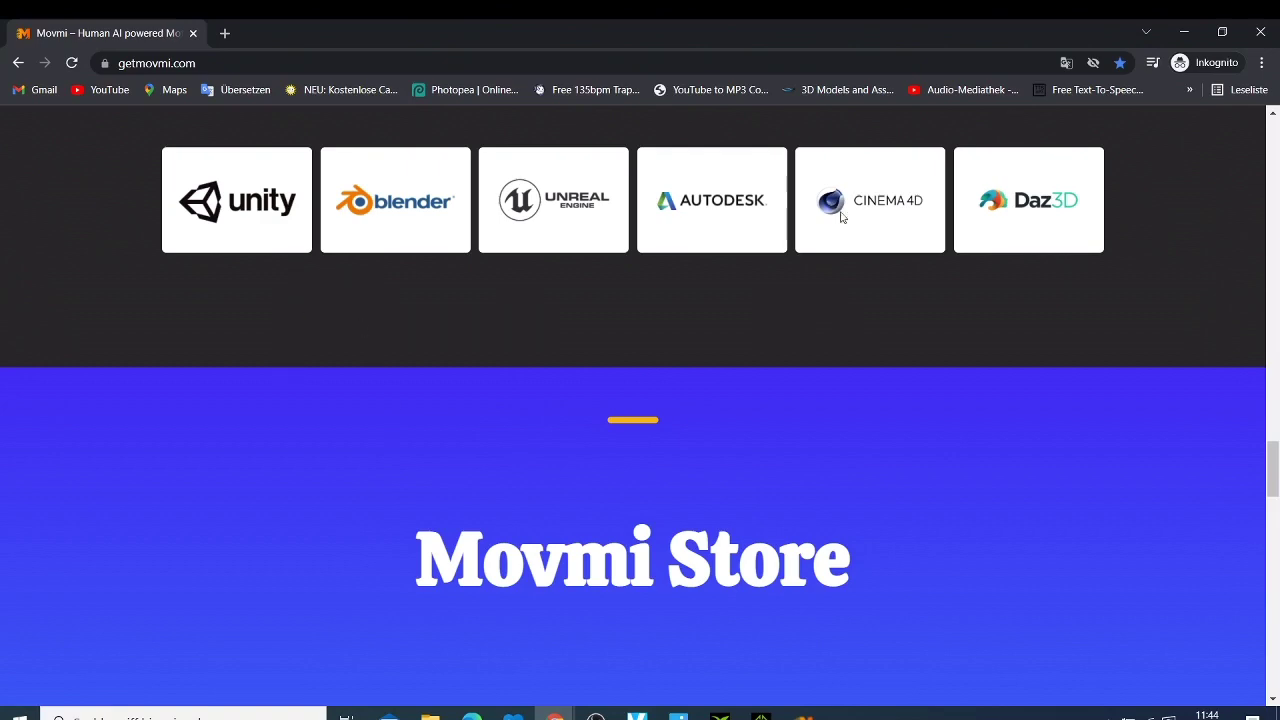
{"action": "scroll", "coordinate": [742, 264], "scroll_direction": "down", "scroll_amount": 8}
{"action": "scroll", "coordinate": [735, 266], "scroll_direction": "up", "scroll_amount": 4}
{"action": "scroll", "coordinate": [733, 264], "scroll_direction": "up", "scroll_amount": 3}
{"action": "scroll", "coordinate": [730, 265], "scroll_direction": "up", "scroll_amount": 3}
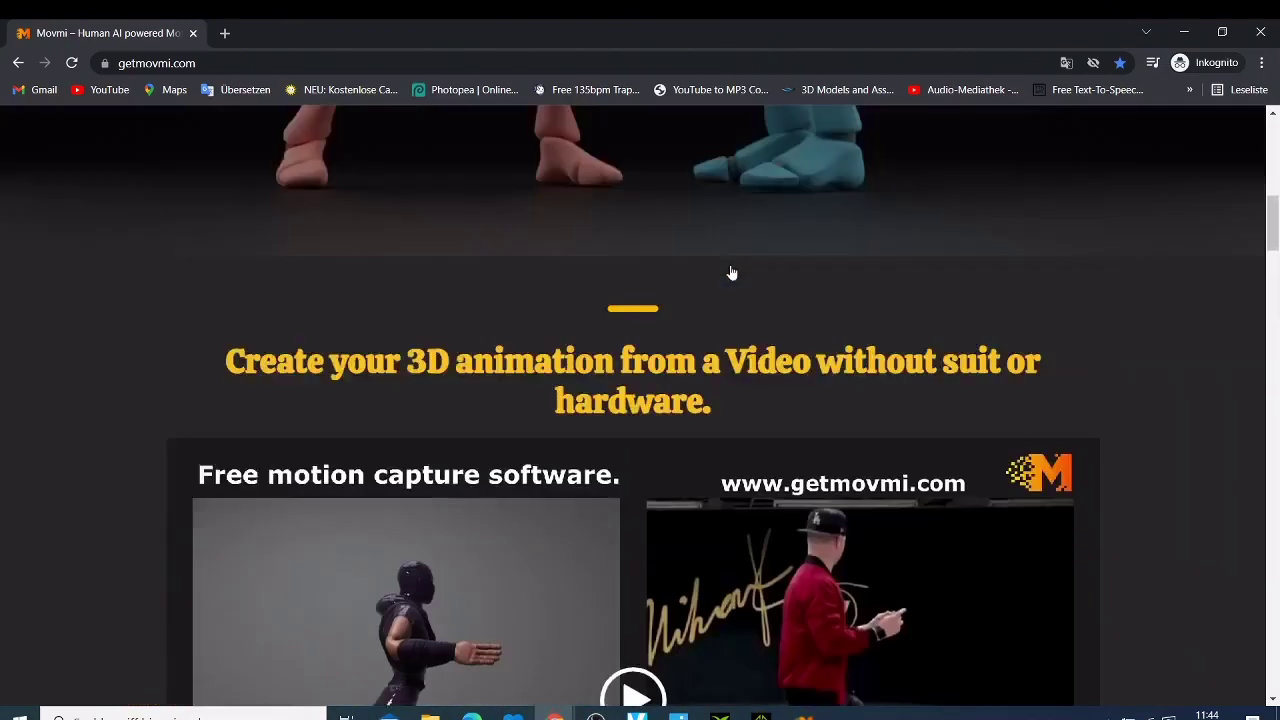
{"action": "scroll", "coordinate": [727, 264], "scroll_direction": "up", "scroll_amount": 3}
- Open the Movmi V1.2.4 download page, scroll to its Download button, then bring up Movmi
{"action": "left_click", "coordinate": [606, 558]}
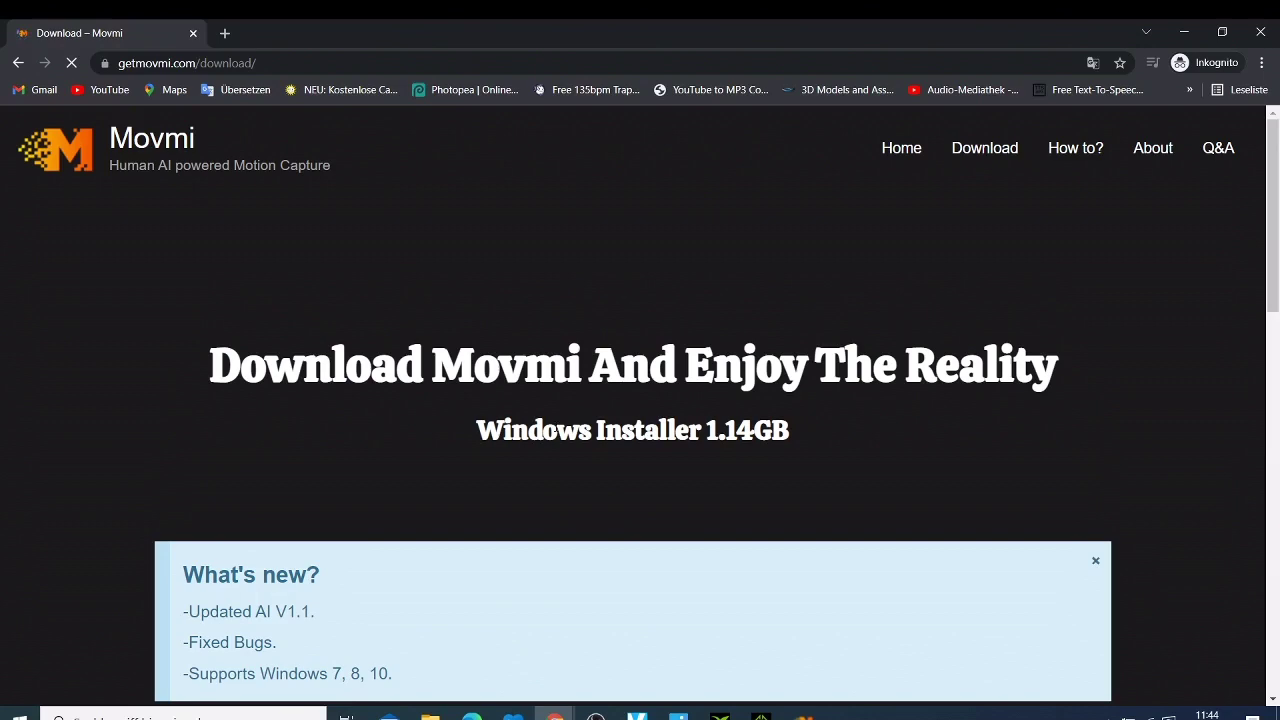
{"action": "scroll", "coordinate": [604, 557], "scroll_direction": "down", "scroll_amount": 3}
{"action": "scroll", "coordinate": [186, 425], "scroll_direction": "up", "scroll_amount": 2}
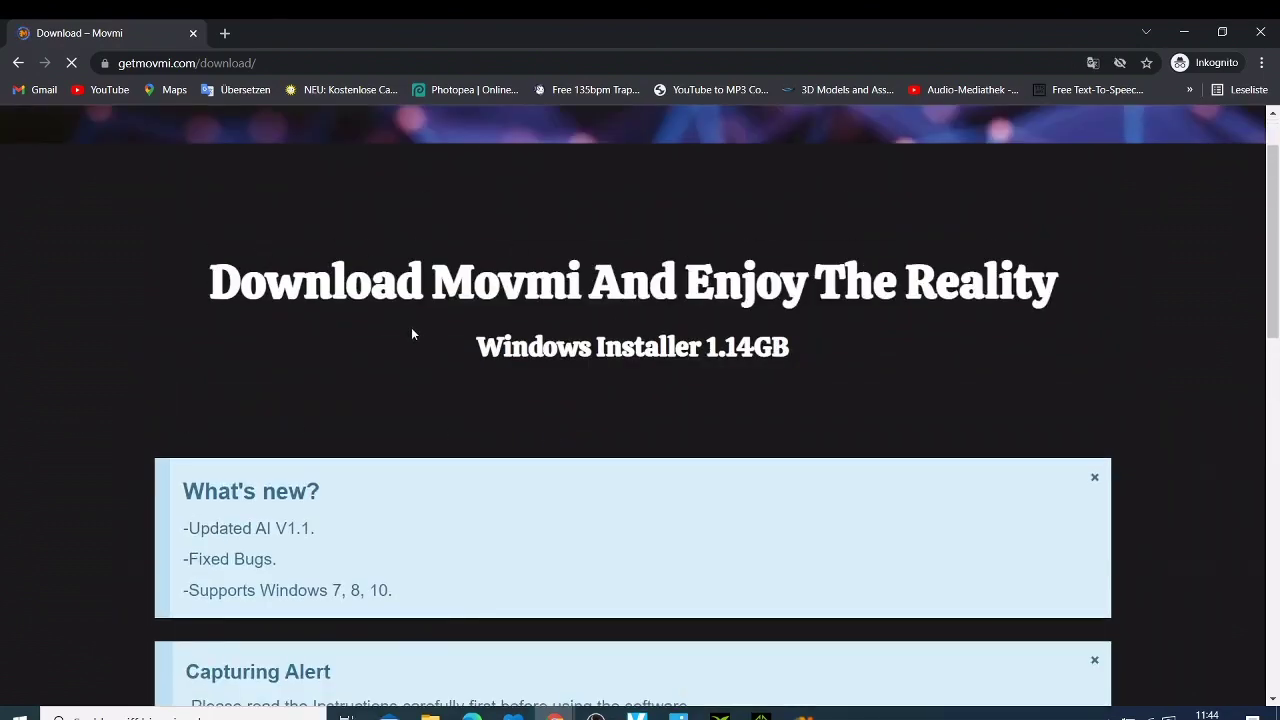
{"action": "scroll", "coordinate": [435, 320], "scroll_direction": "down", "scroll_amount": 1}
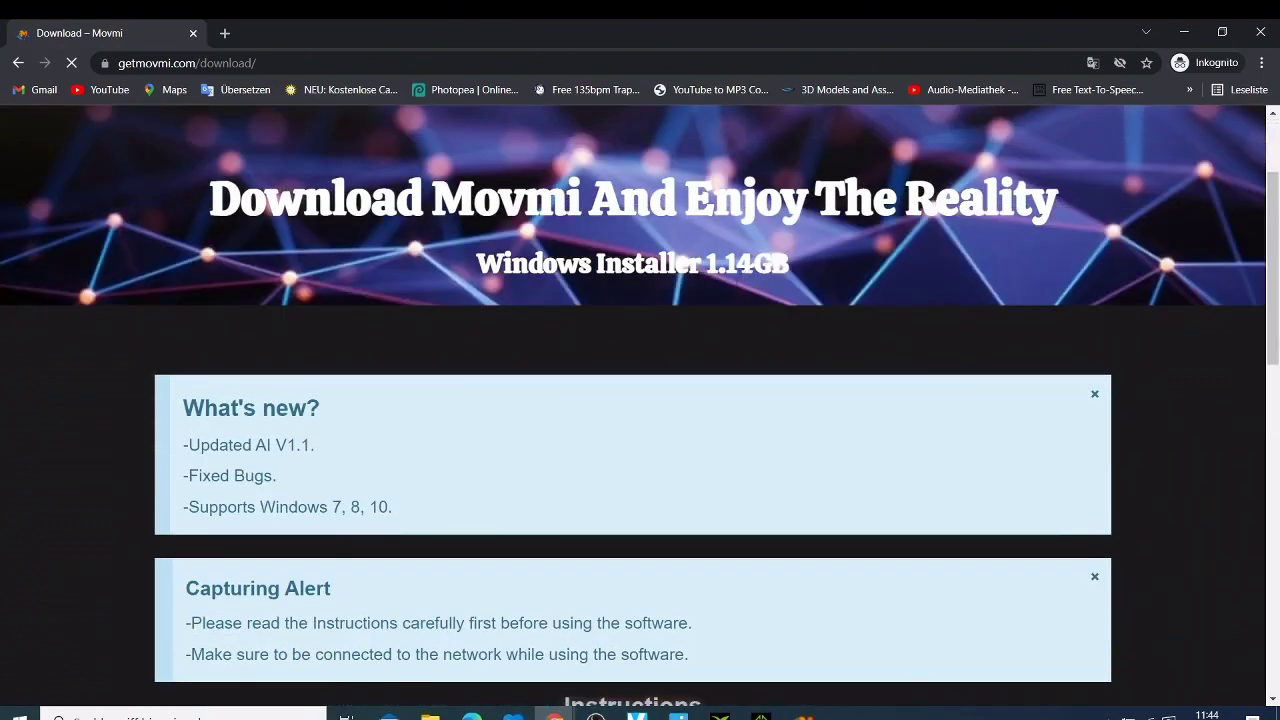
{"action": "scroll", "coordinate": [733, 297], "scroll_direction": "down", "scroll_amount": 2}
{"action": "scroll", "coordinate": [733, 297], "scroll_direction": "down", "scroll_amount": 1}
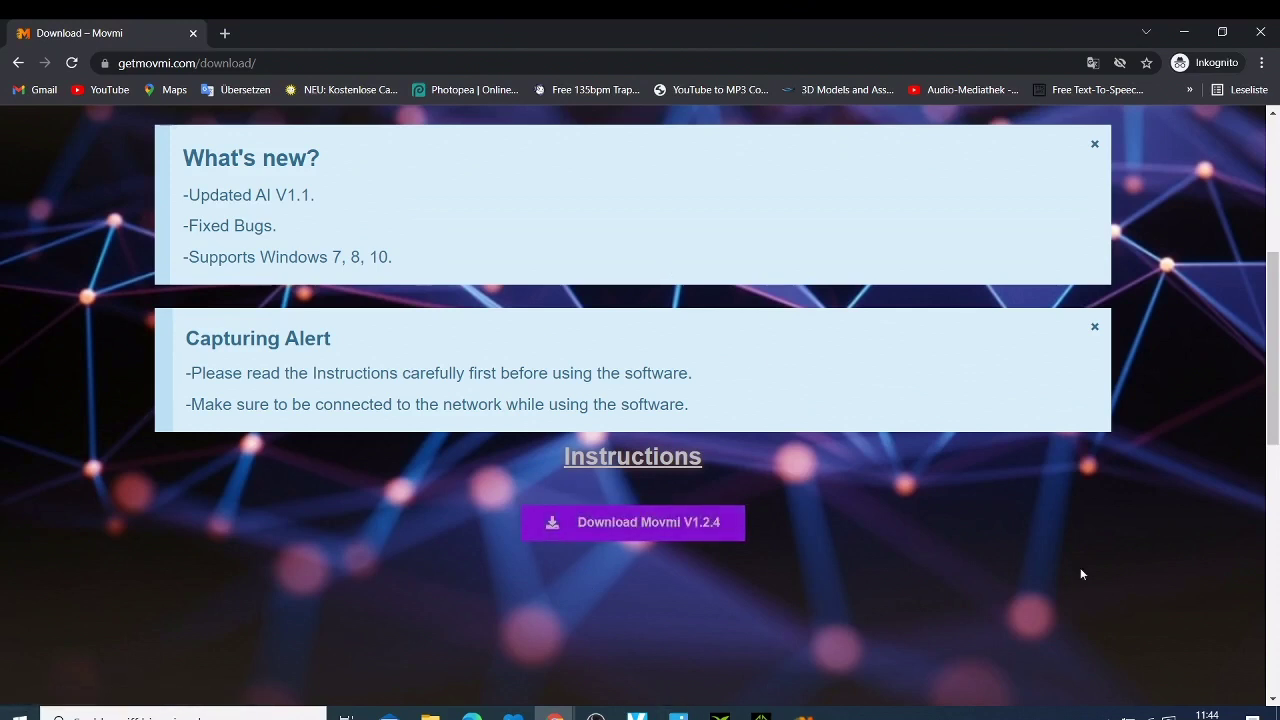
{"action": "left_click", "coordinate": [802, 712]}
- Load 50 cent.mp4 from Edited Video > iclone tutorial via File > Add Media
{"action": "left_click", "coordinate": [658, 676]}
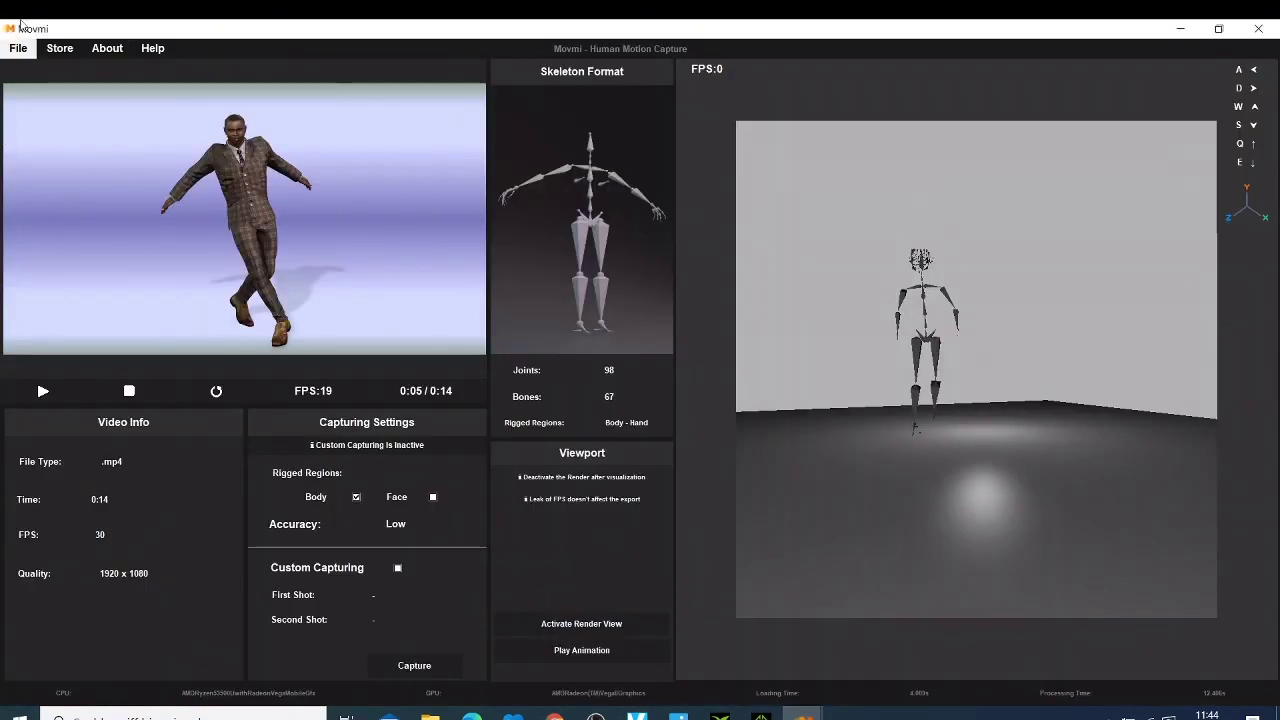
{"action": "left_click", "coordinate": [18, 48]}
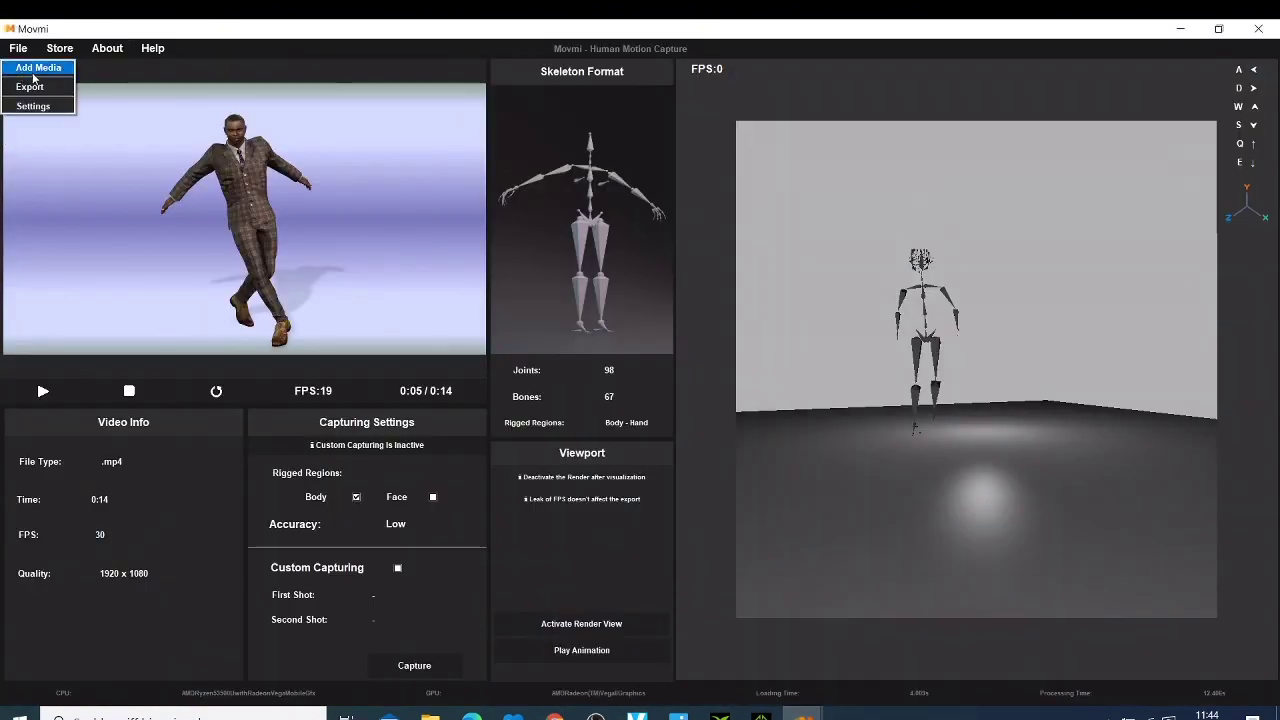
{"action": "left_click", "coordinate": [33, 70]}
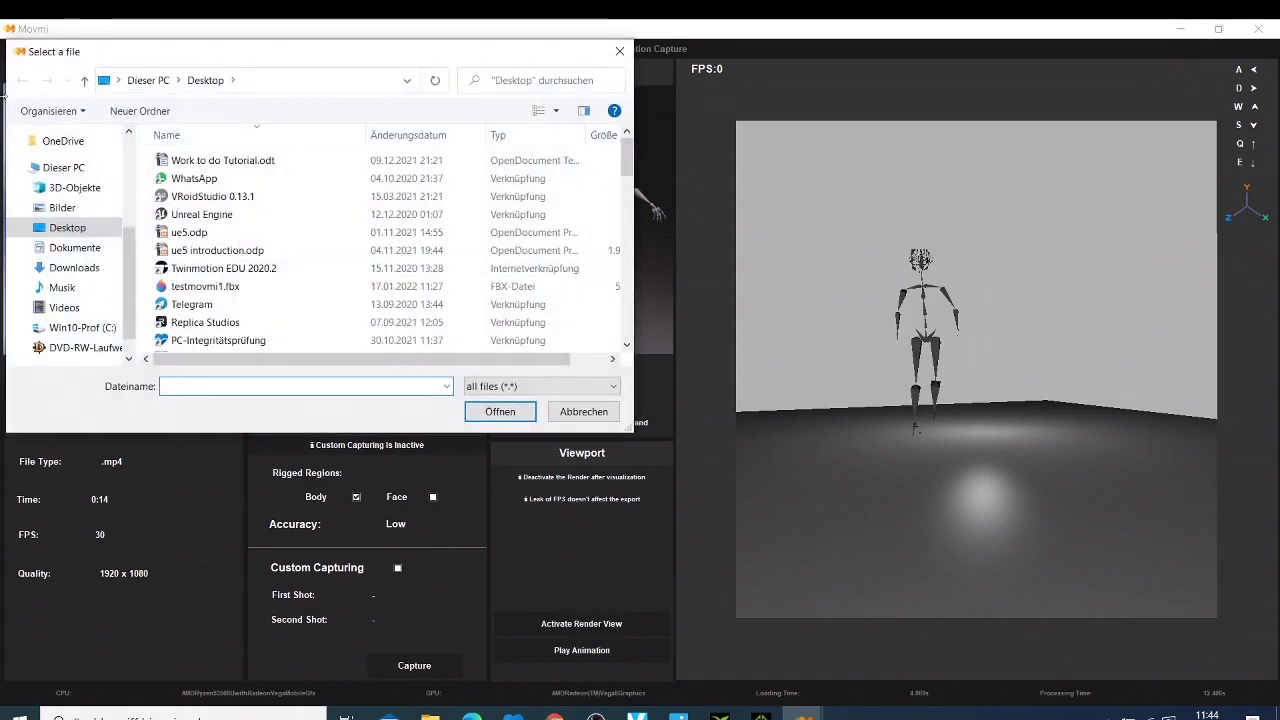
{"action": "scroll", "coordinate": [60, 230], "scroll_direction": "up", "scroll_amount": 1}
{"action": "scroll", "coordinate": [60, 230], "scroll_direction": "up", "scroll_amount": 2}
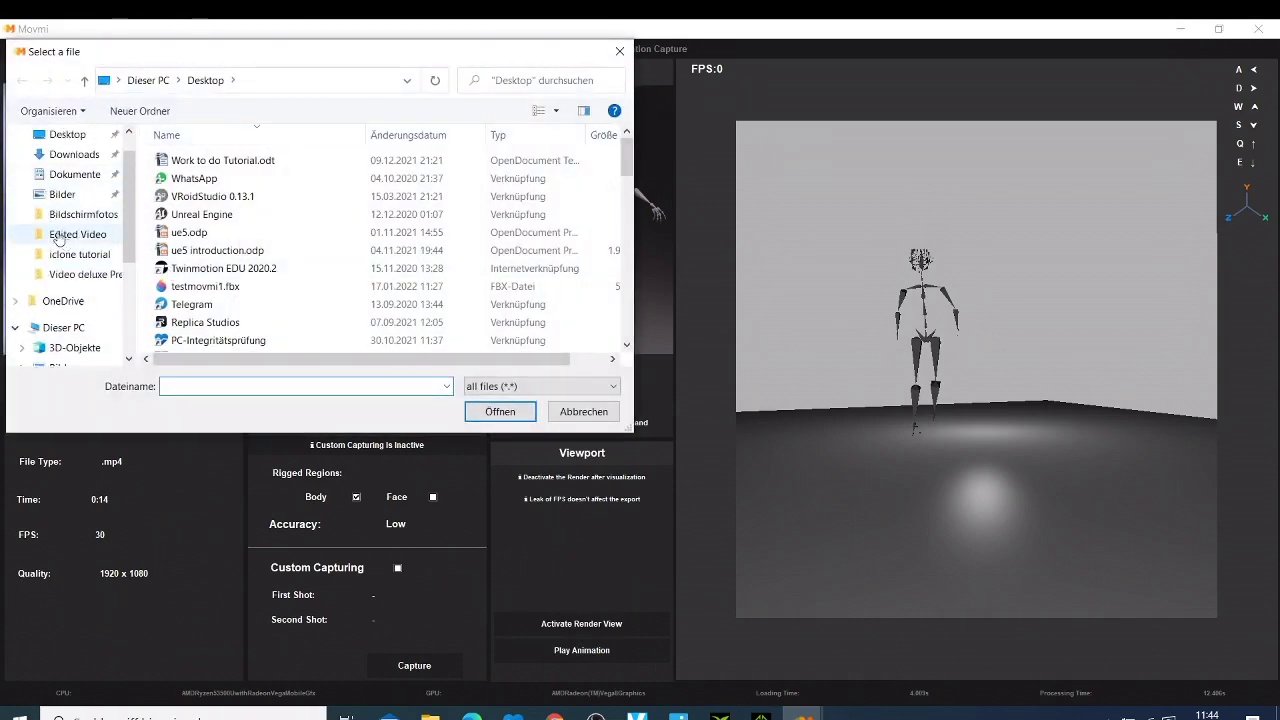
{"action": "left_click", "coordinate": [60, 235]}
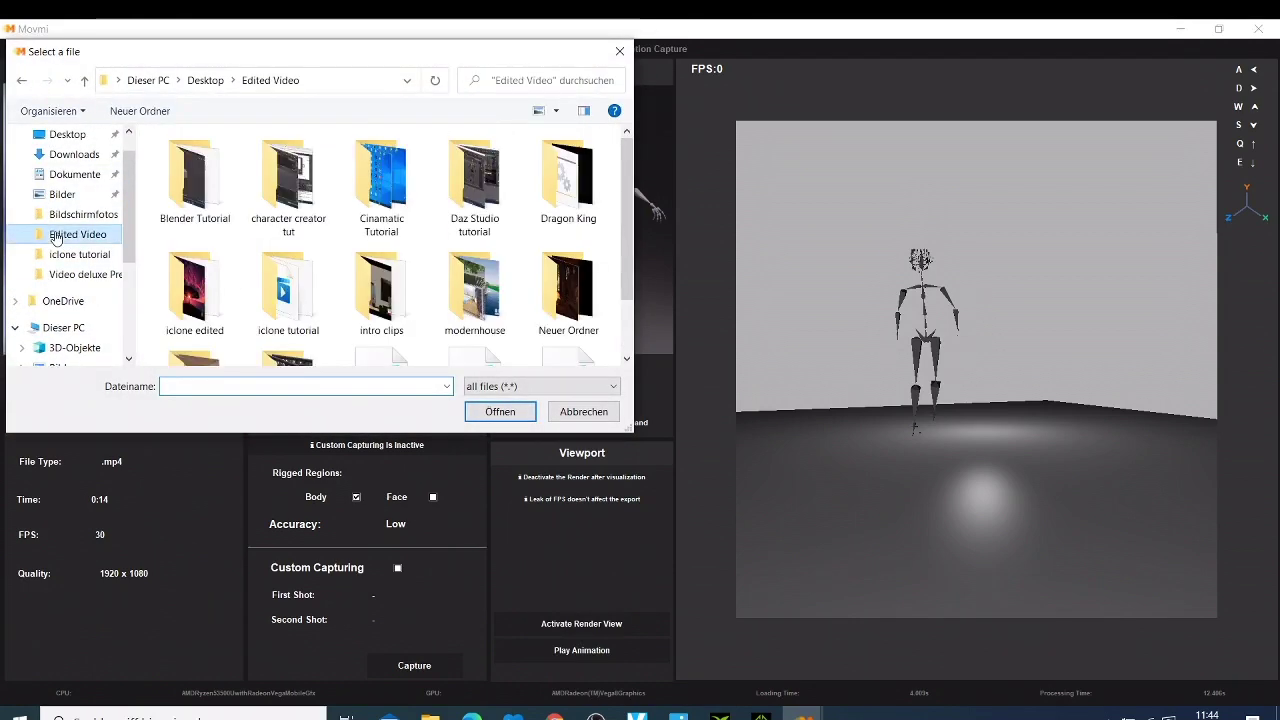
{"action": "double_click", "coordinate": [297, 291]}
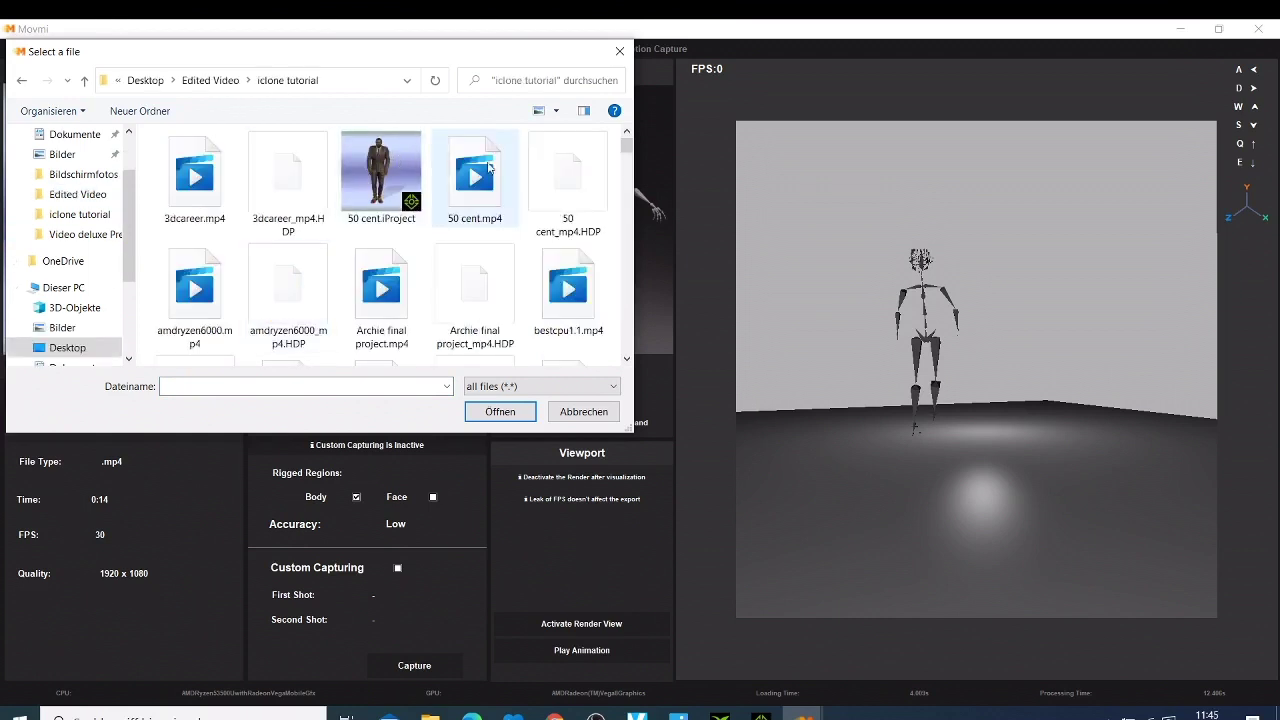
{"action": "double_click", "coordinate": [488, 168]}
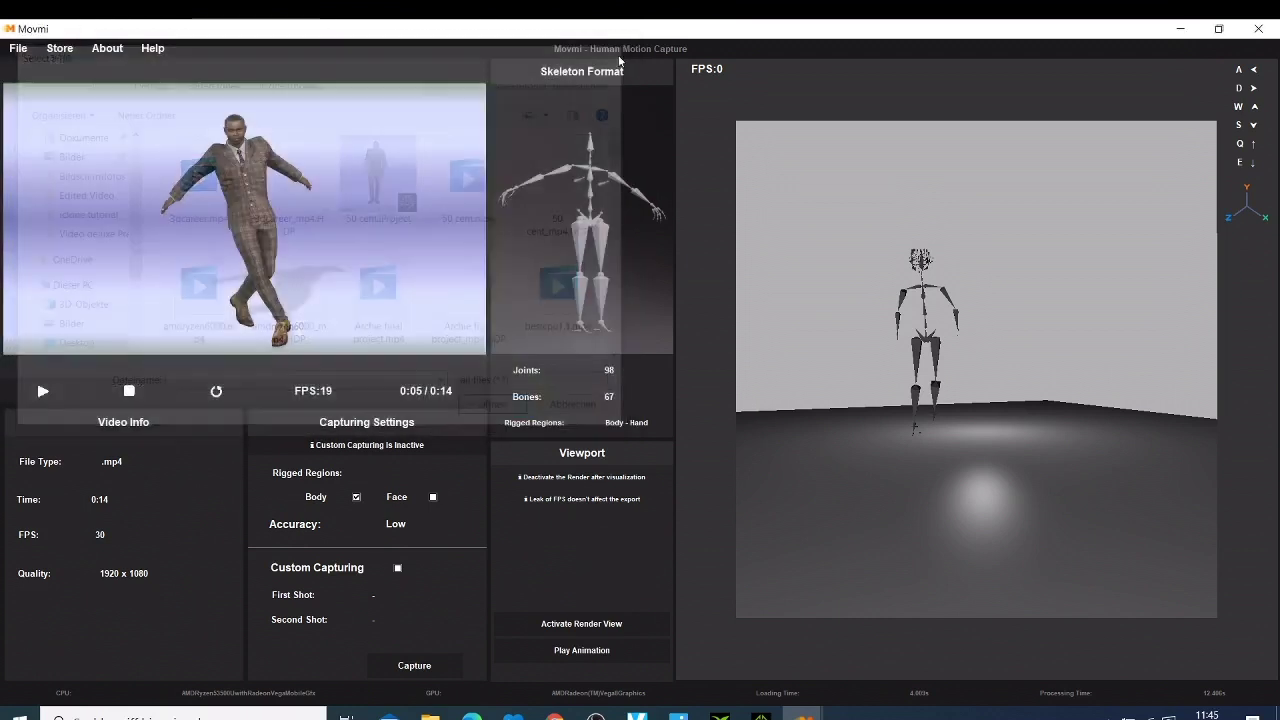
- Play the dancing clip preview and stop it at about 0:11
{"action": "left_click", "coordinate": [43, 391]}
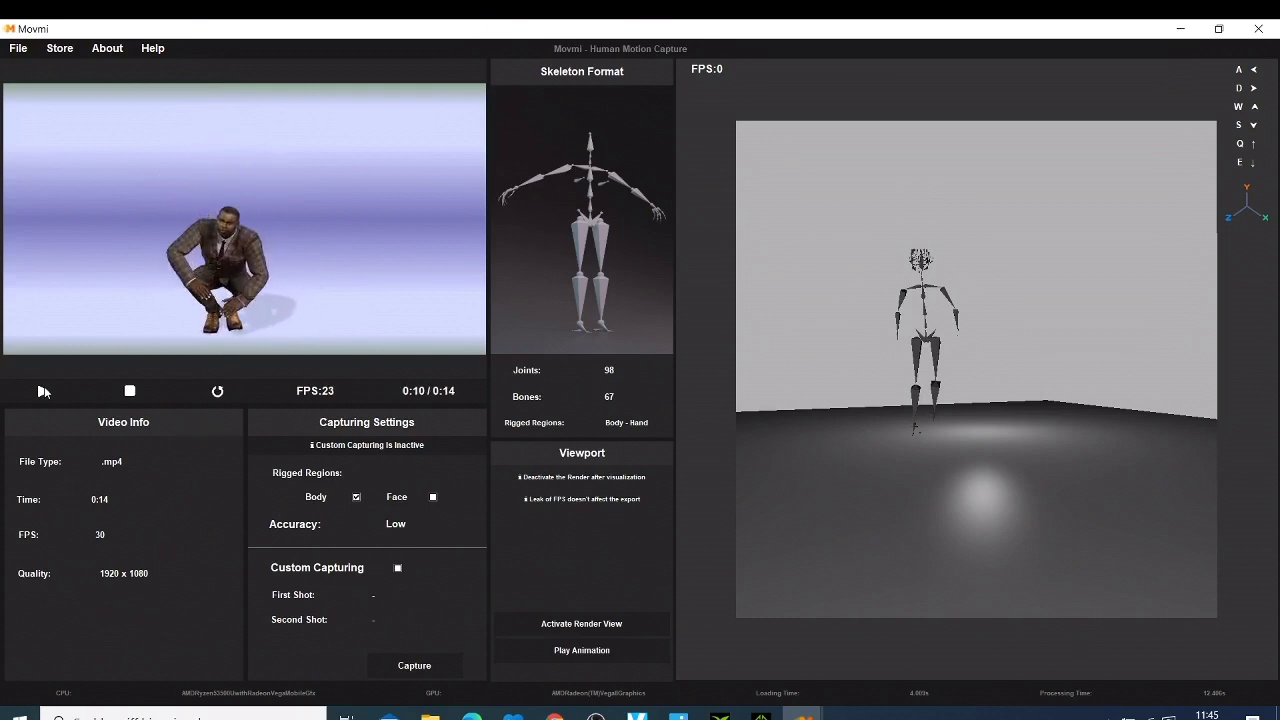
{"action": "left_click", "coordinate": [128, 391]}
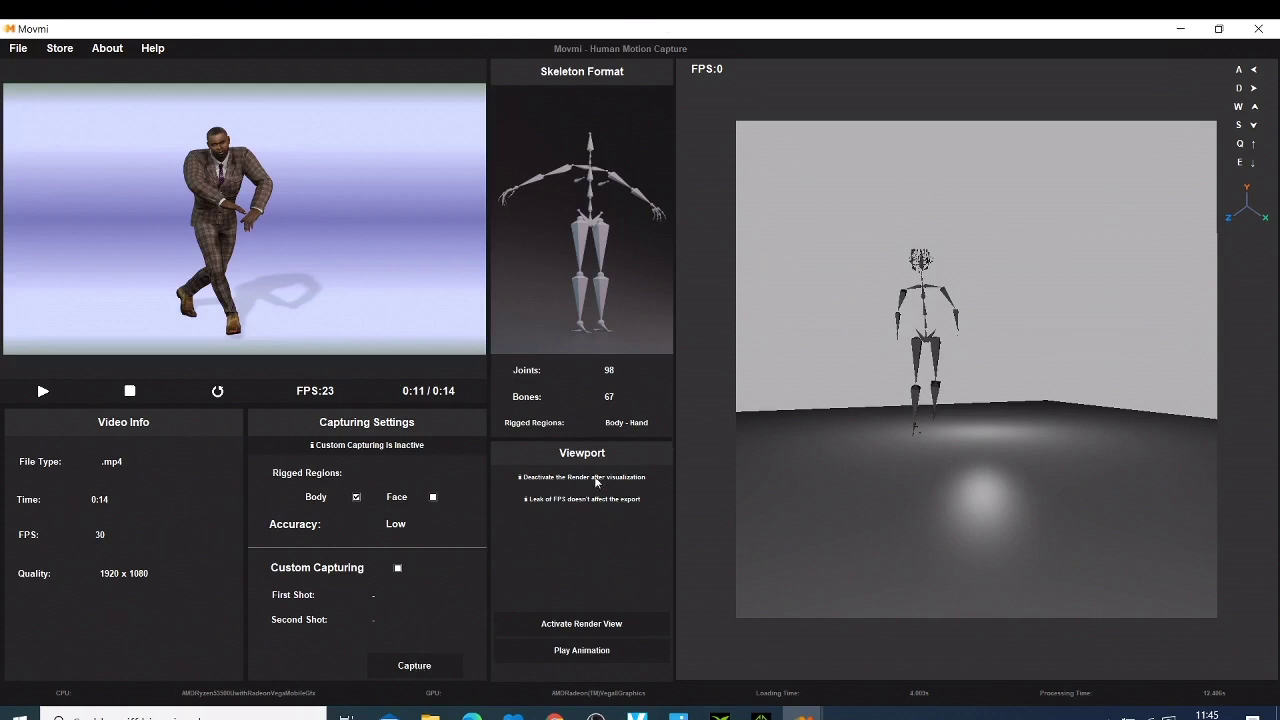
- Preview the skeleton animation in the render view, then close the export confirmation window
{"action": "left_click", "coordinate": [600, 622]}
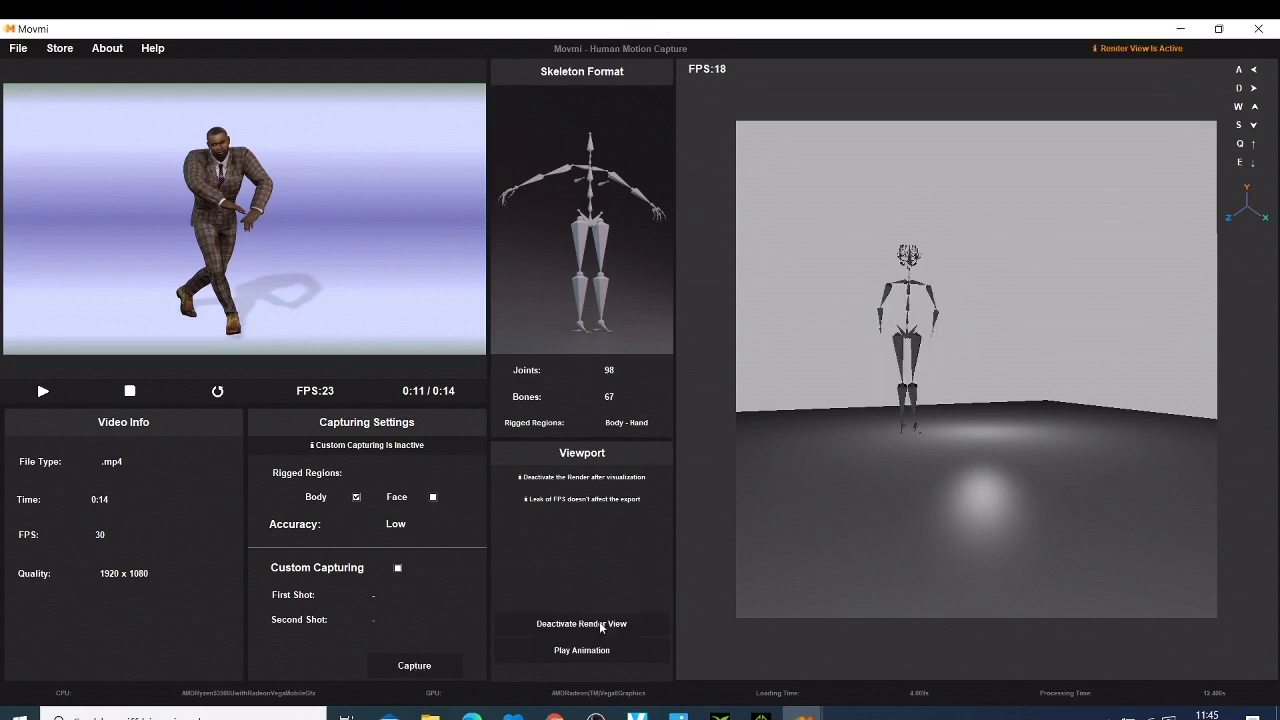
{"action": "left_click", "coordinate": [597, 651]}
{"action": "left_click", "coordinate": [578, 630]}
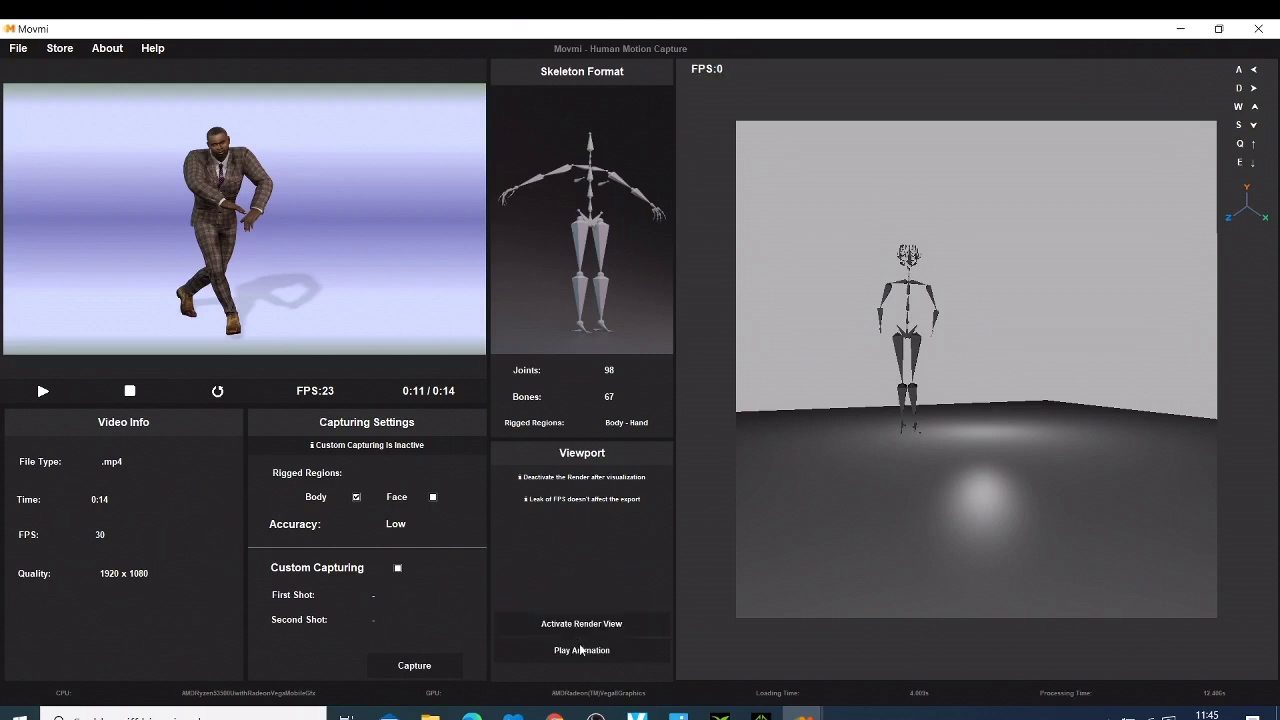
{"action": "mouse_move", "coordinate": [803, 716]}
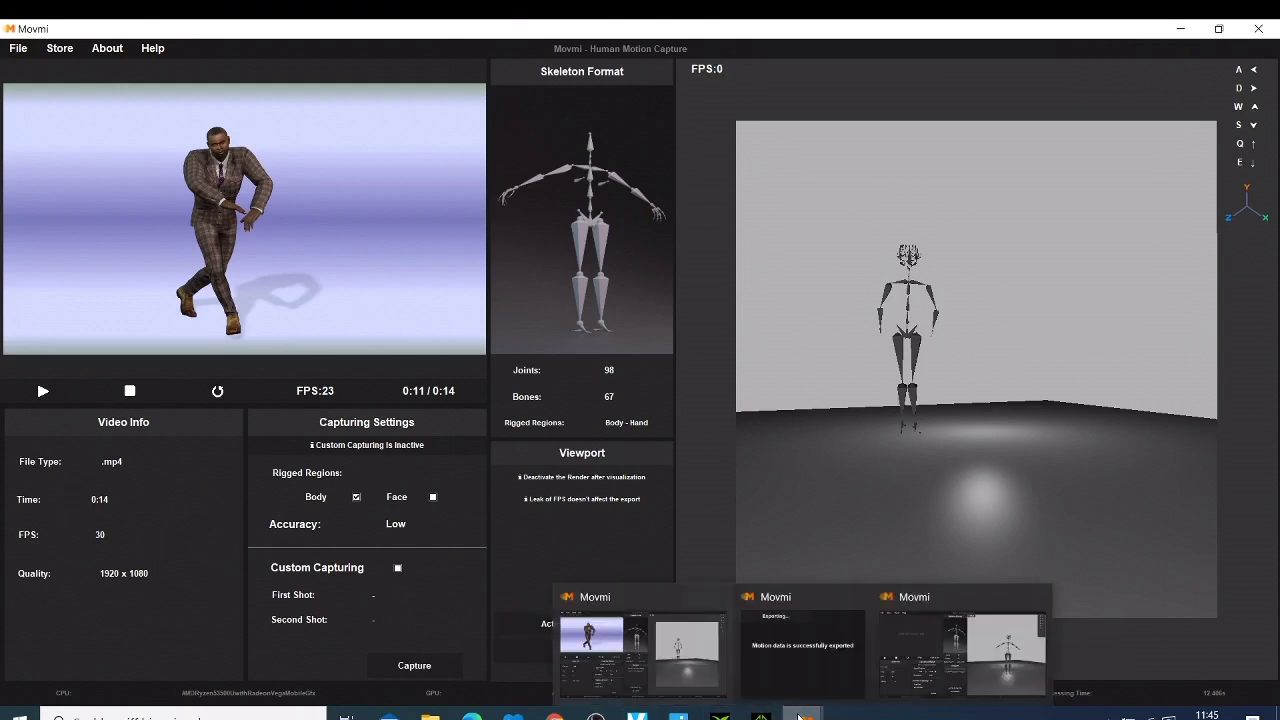
{"action": "left_click", "coordinate": [796, 652]}
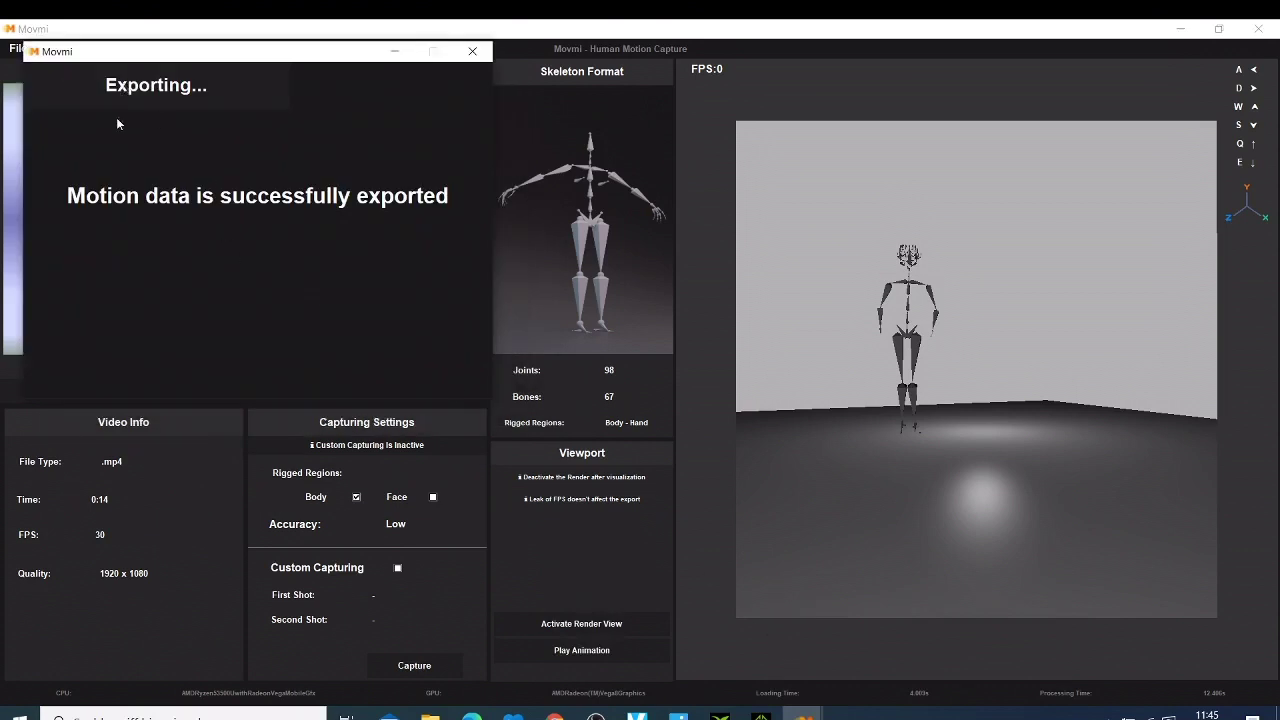
{"action": "left_click", "coordinate": [472, 51]}
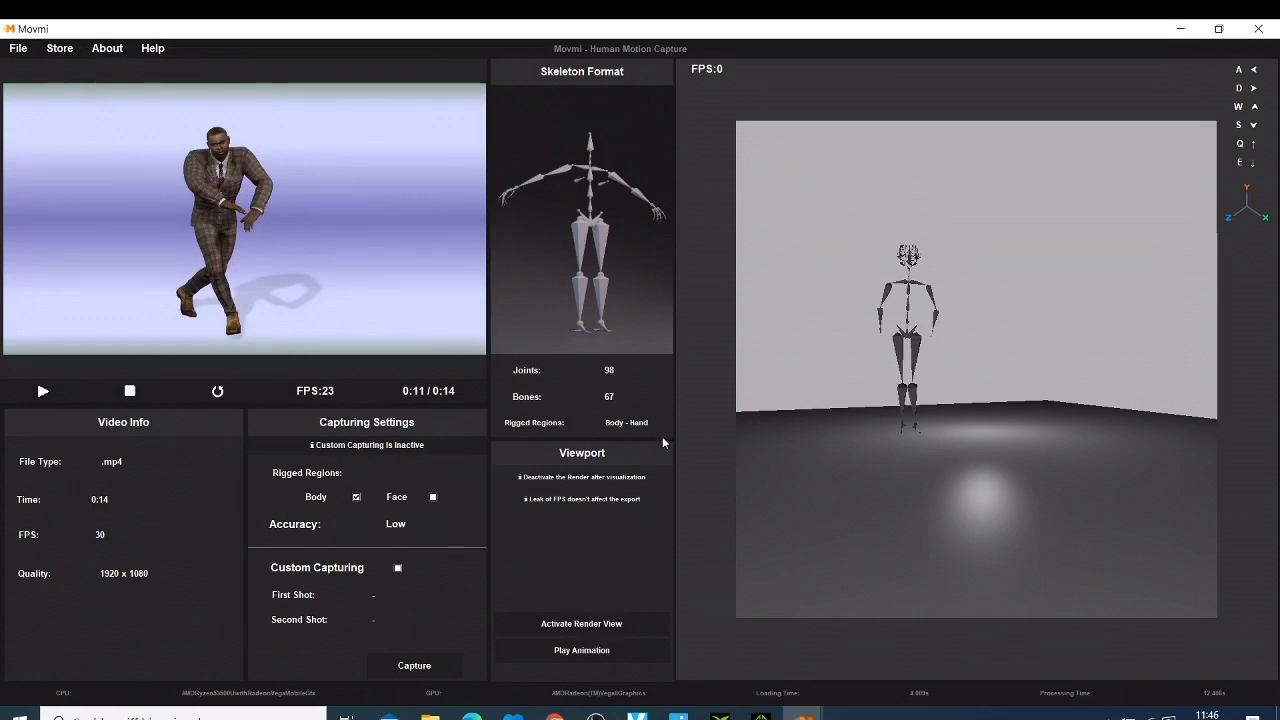
- Toggle the render view on and off again and open the File menu
{"action": "left_click", "coordinate": [566, 624]}
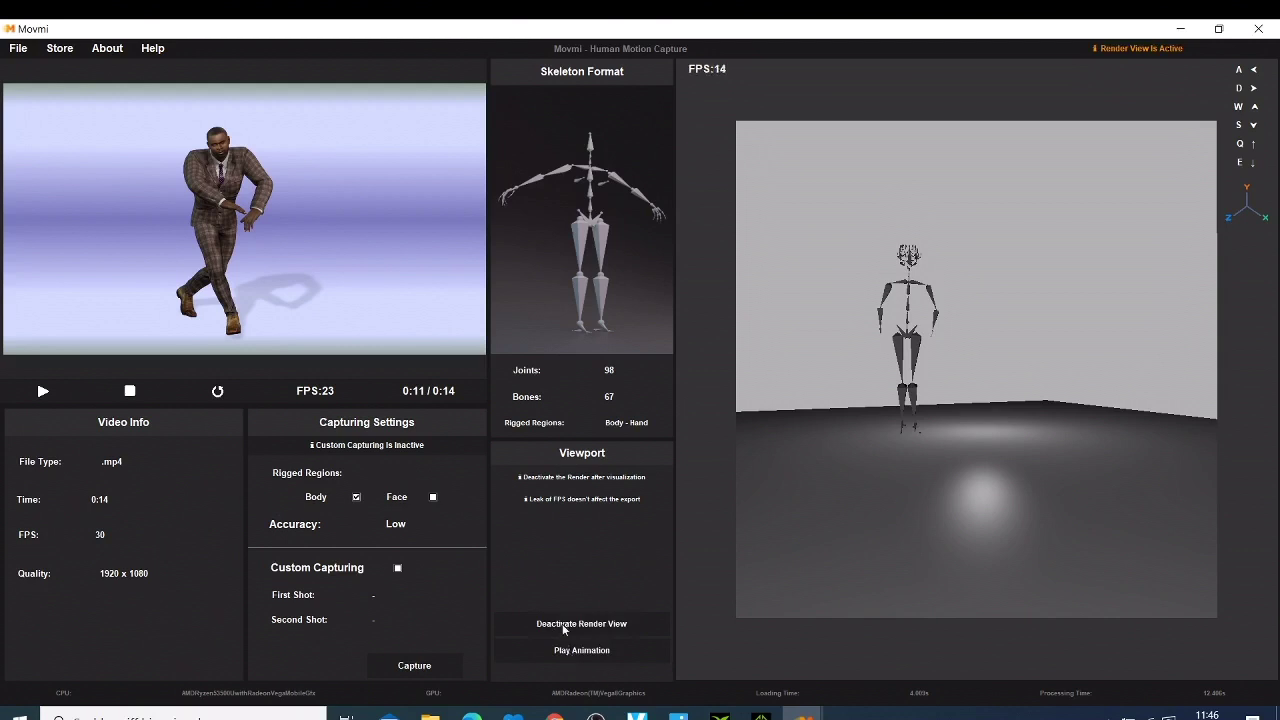
{"action": "left_click", "coordinate": [566, 624]}
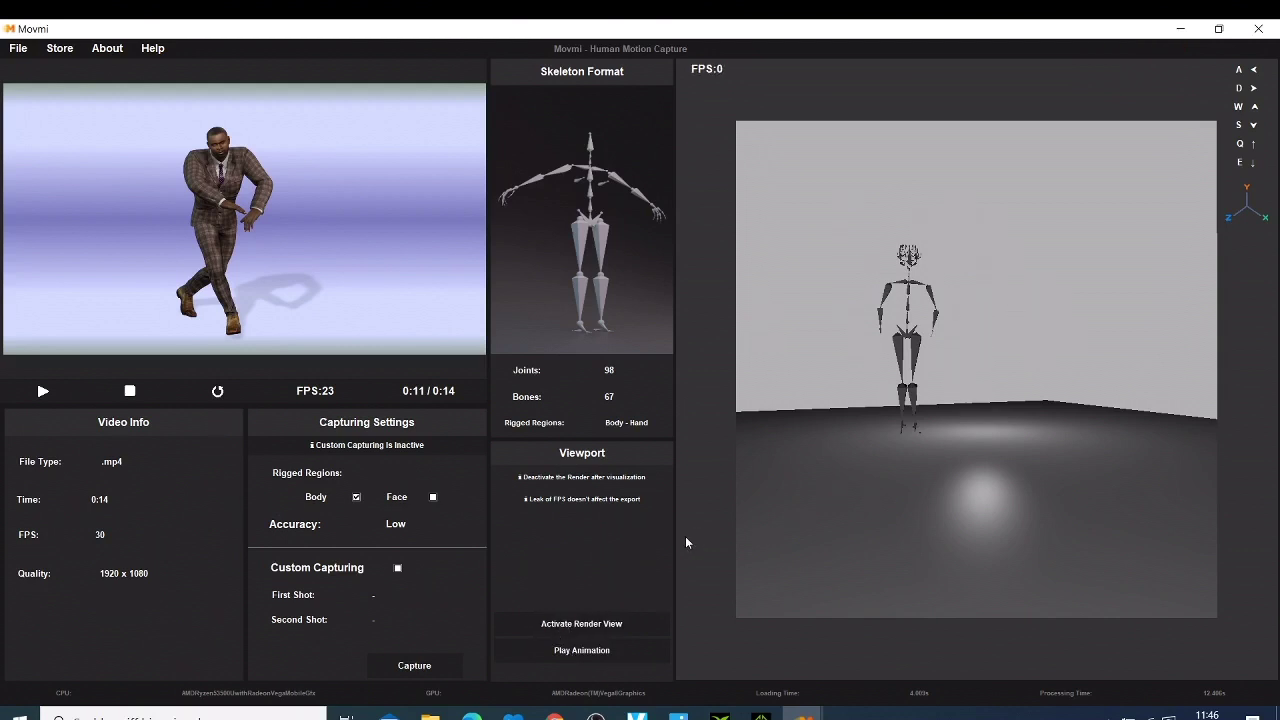
{"action": "left_click", "coordinate": [18, 48]}
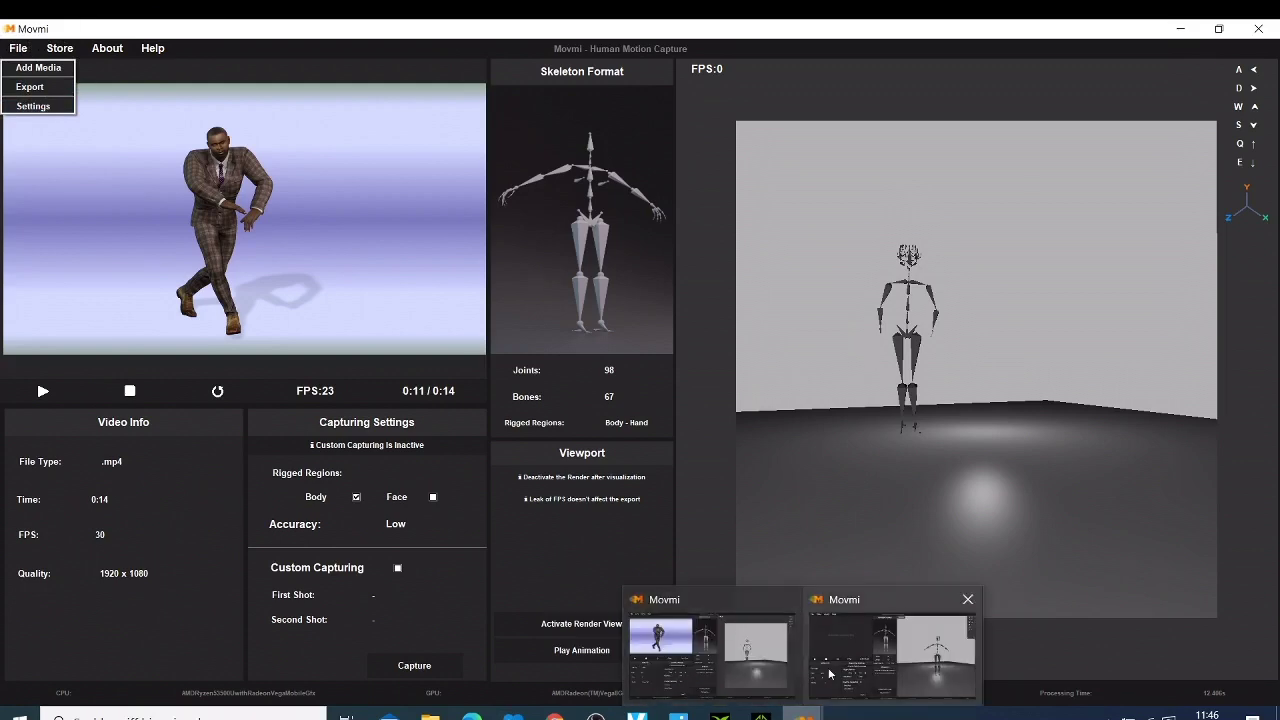
- Switch to the Movmi window with the dance video, play its skeleton, and open Capture
{"action": "left_click", "coordinate": [830, 670]}
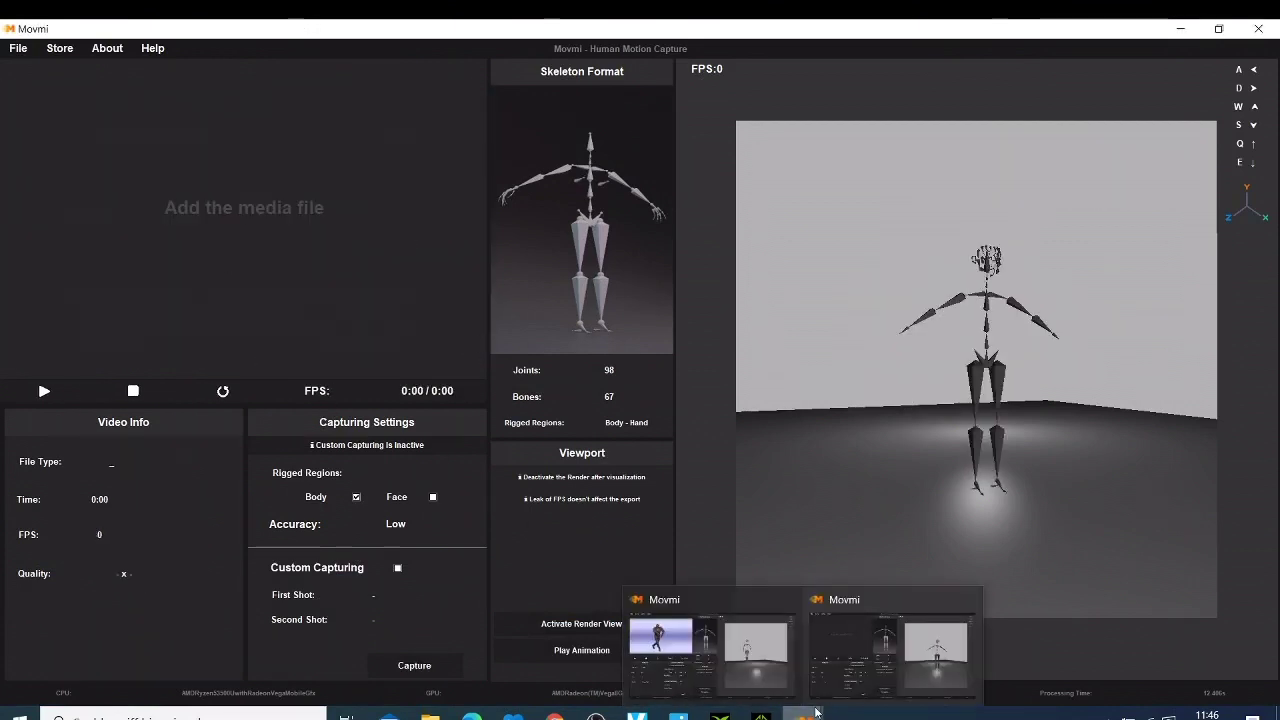
{"action": "left_click", "coordinate": [760, 660]}
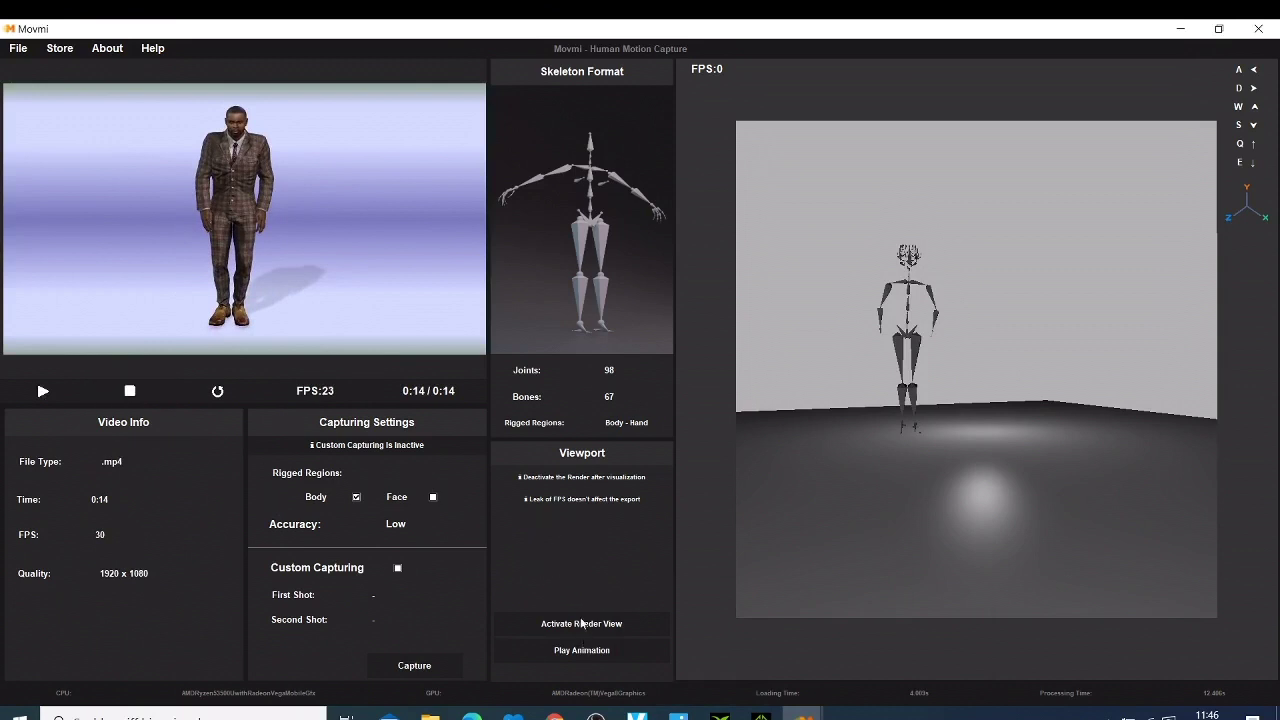
{"action": "left_click", "coordinate": [583, 624]}
{"action": "left_click", "coordinate": [582, 649]}
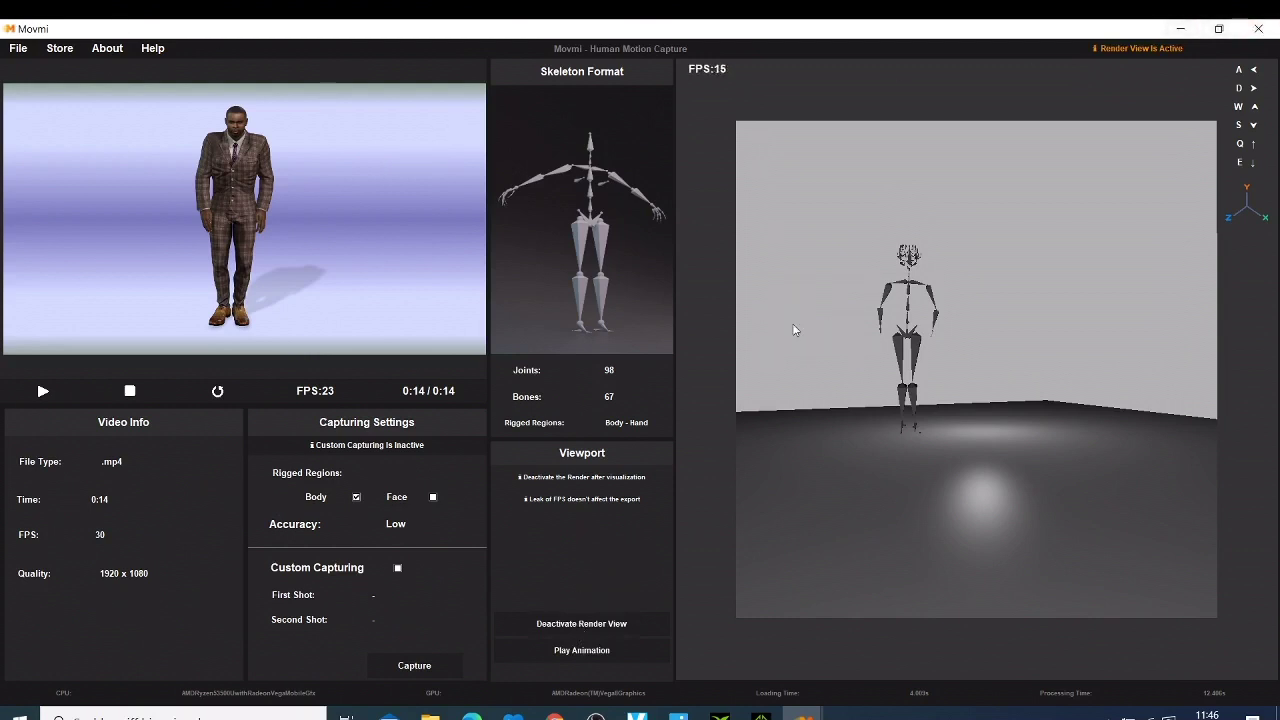
{"action": "left_click", "coordinate": [411, 666]}
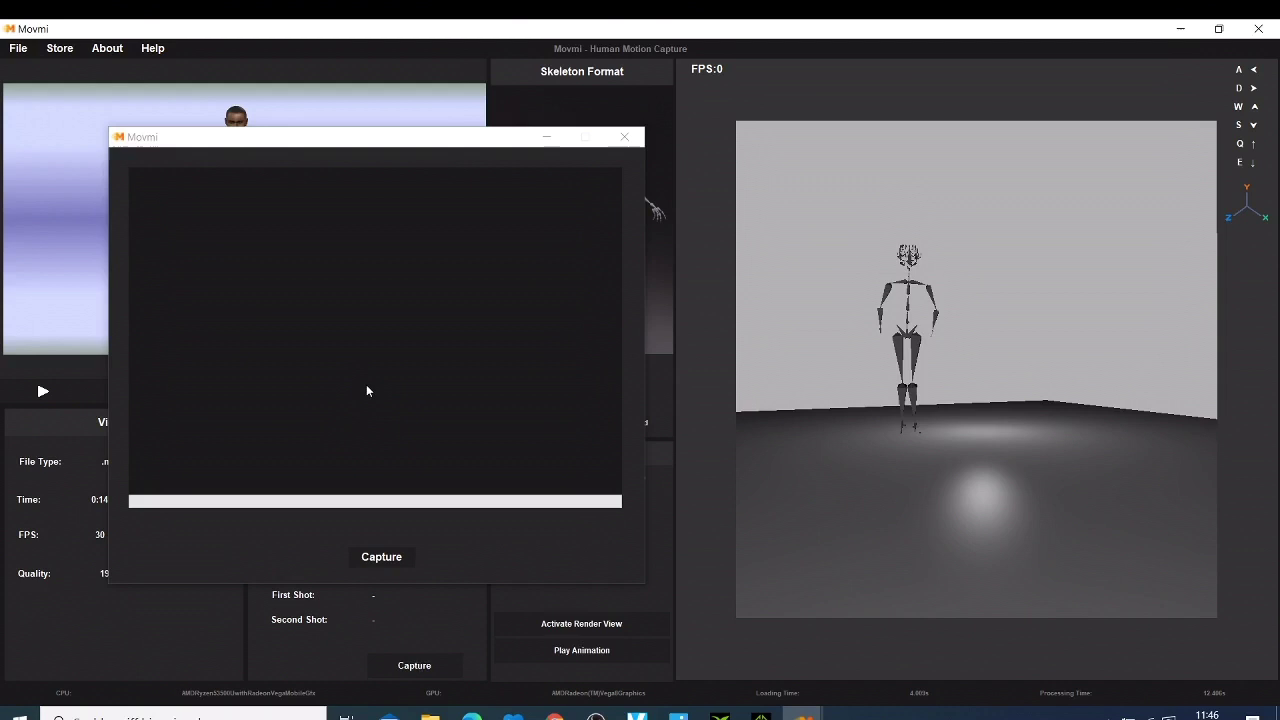
- Start body capture on the dance video, then close the frozen capture window and confirm
{"action": "left_click", "coordinate": [407, 565]}
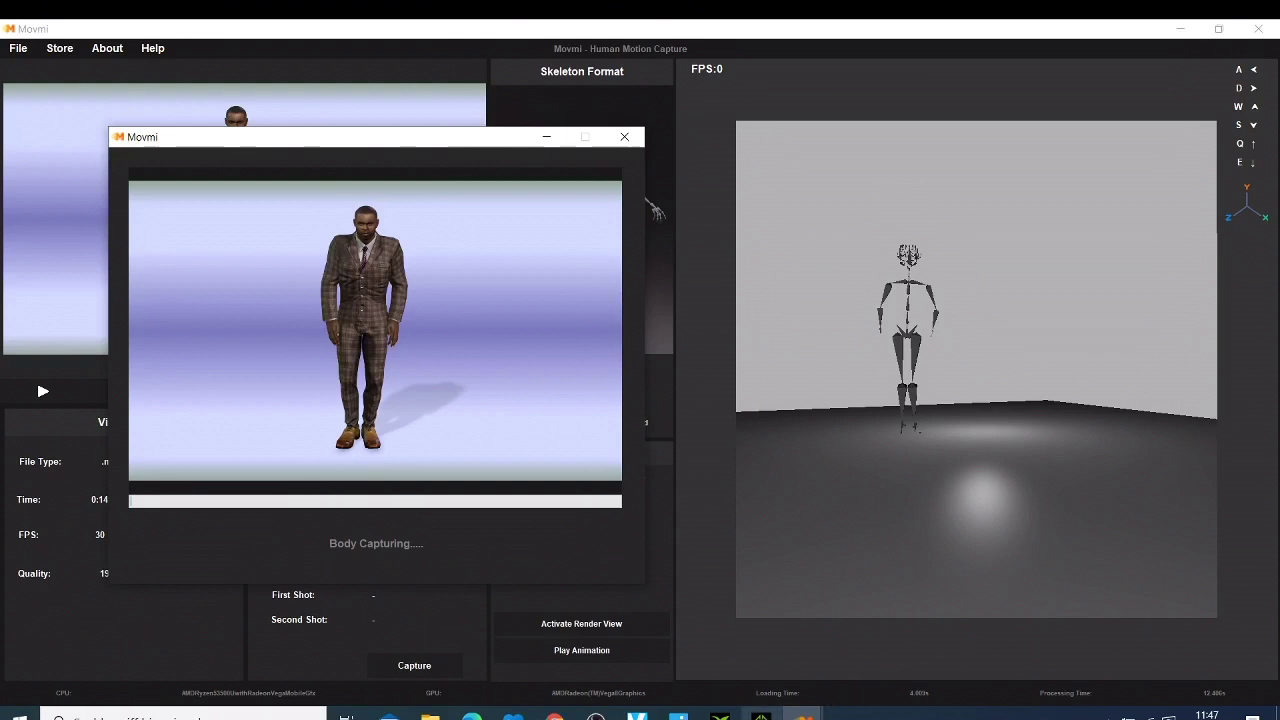
{"action": "left_click", "coordinate": [548, 139]}
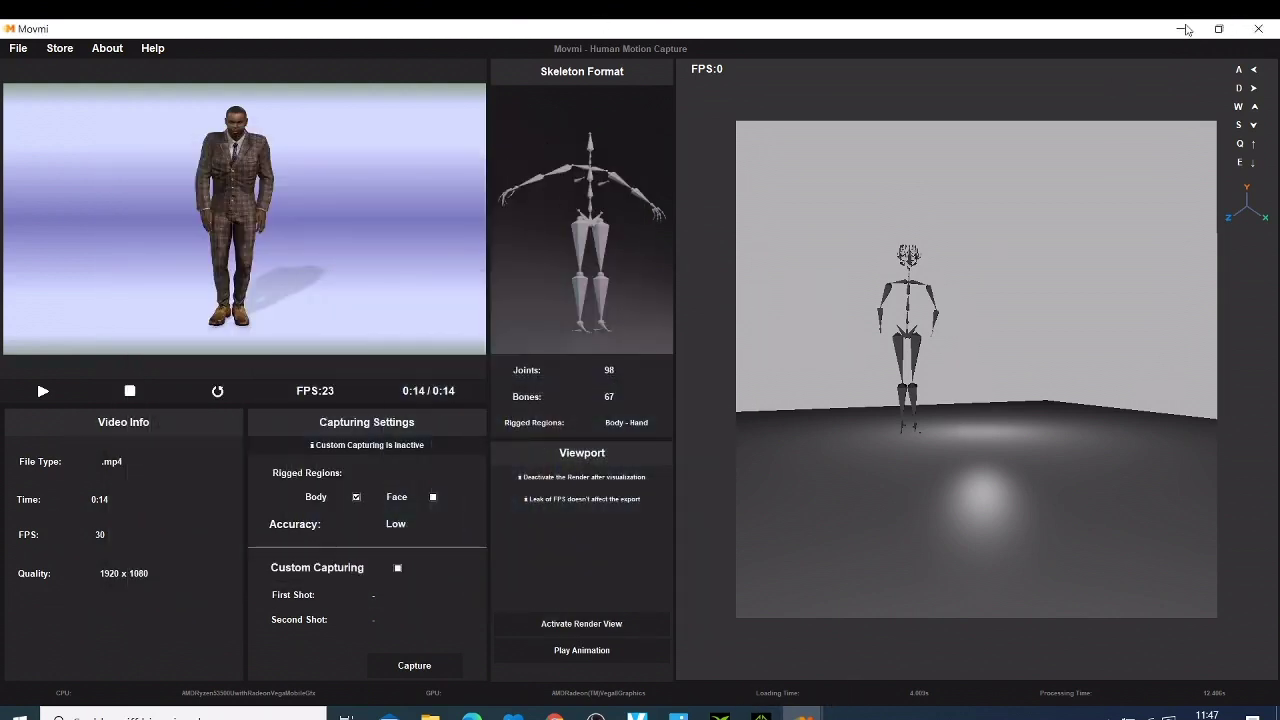
{"action": "mouse_move", "coordinate": [805, 714]}
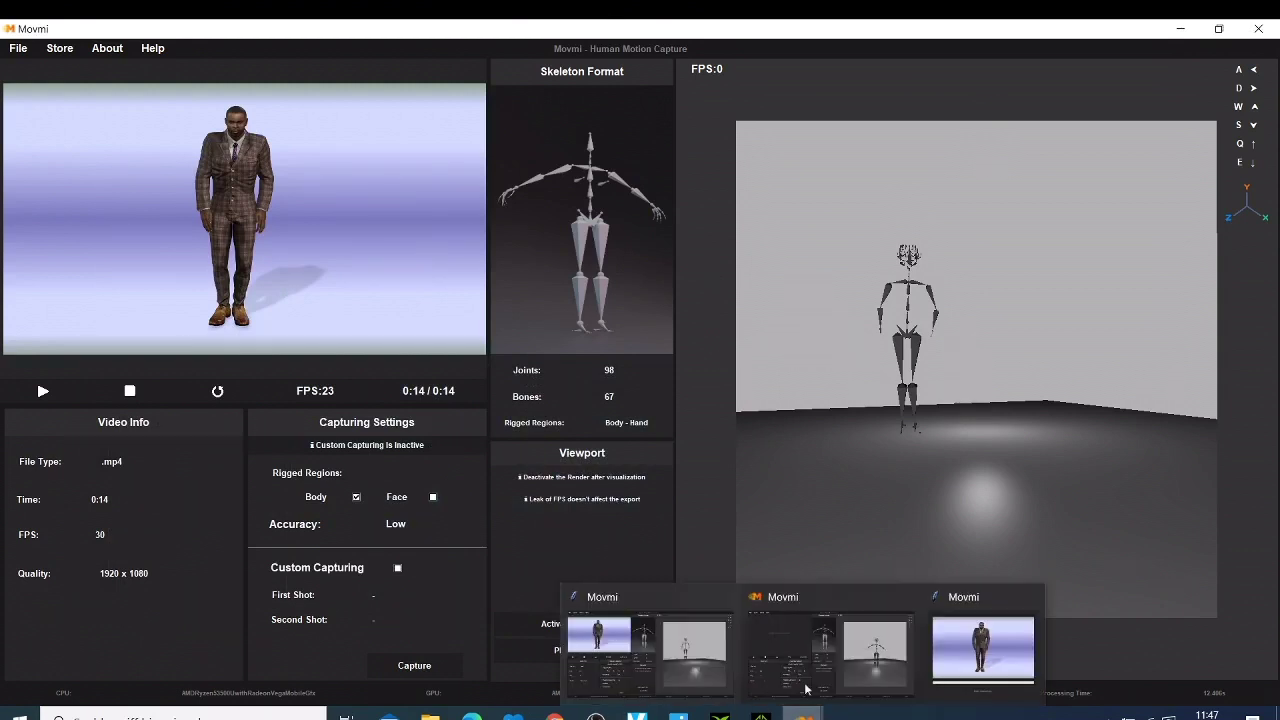
{"action": "left_click", "coordinate": [970, 642]}
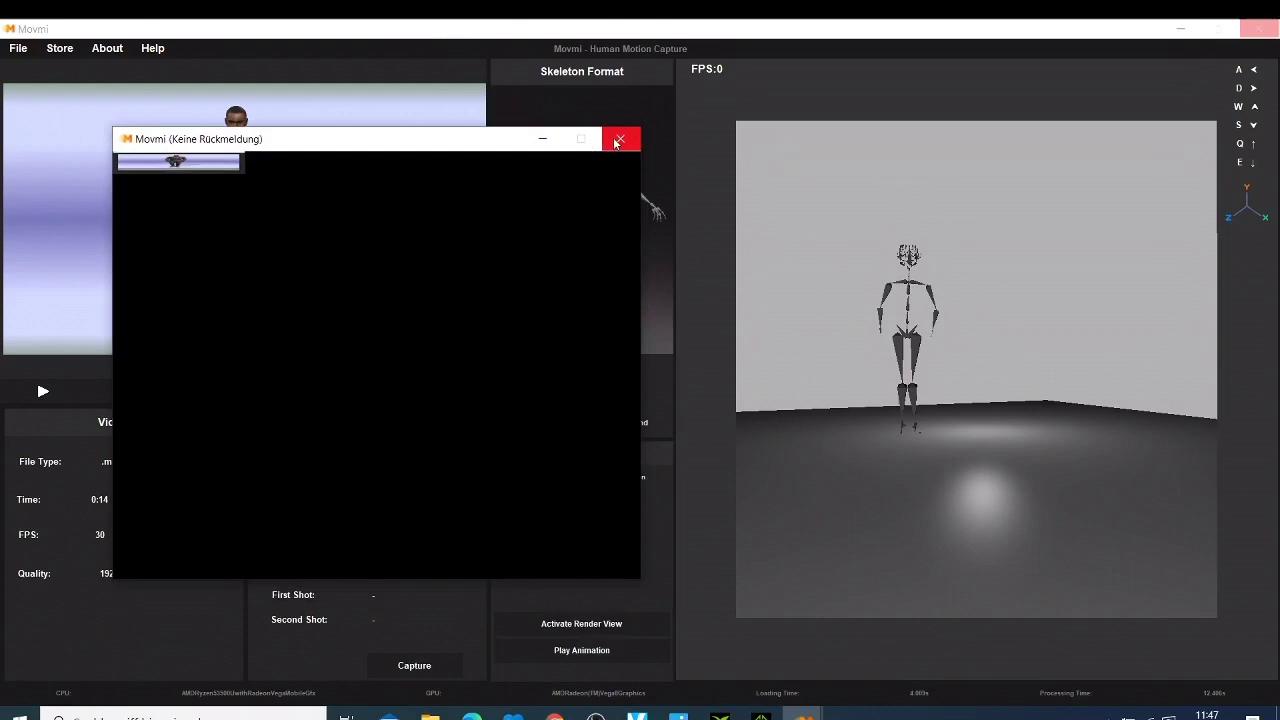
{"action": "left_click", "coordinate": [615, 143]}
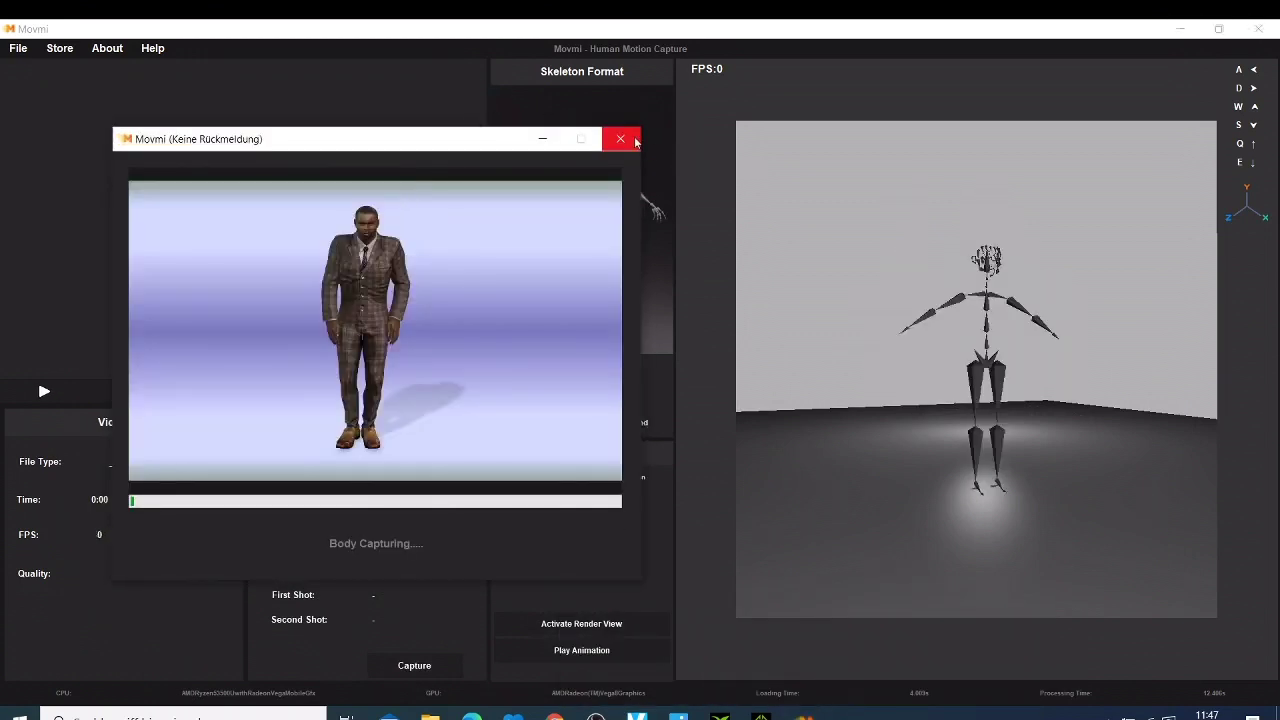
{"action": "left_click", "coordinate": [528, 293]}
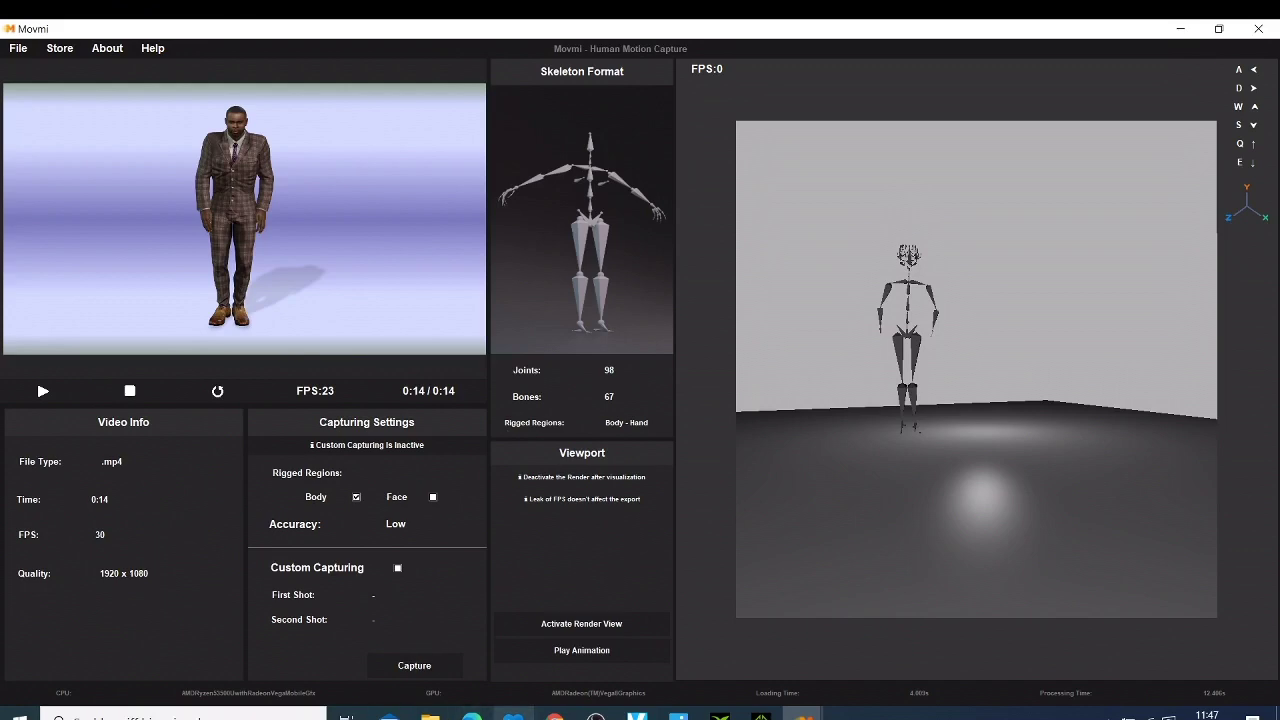
- Switch Chrome to the getmovmi.com/download tab showing What's new and Capturing Alert notes
{"action": "left_click", "coordinate": [555, 716]}
{"action": "left_click", "coordinate": [650, 648]}
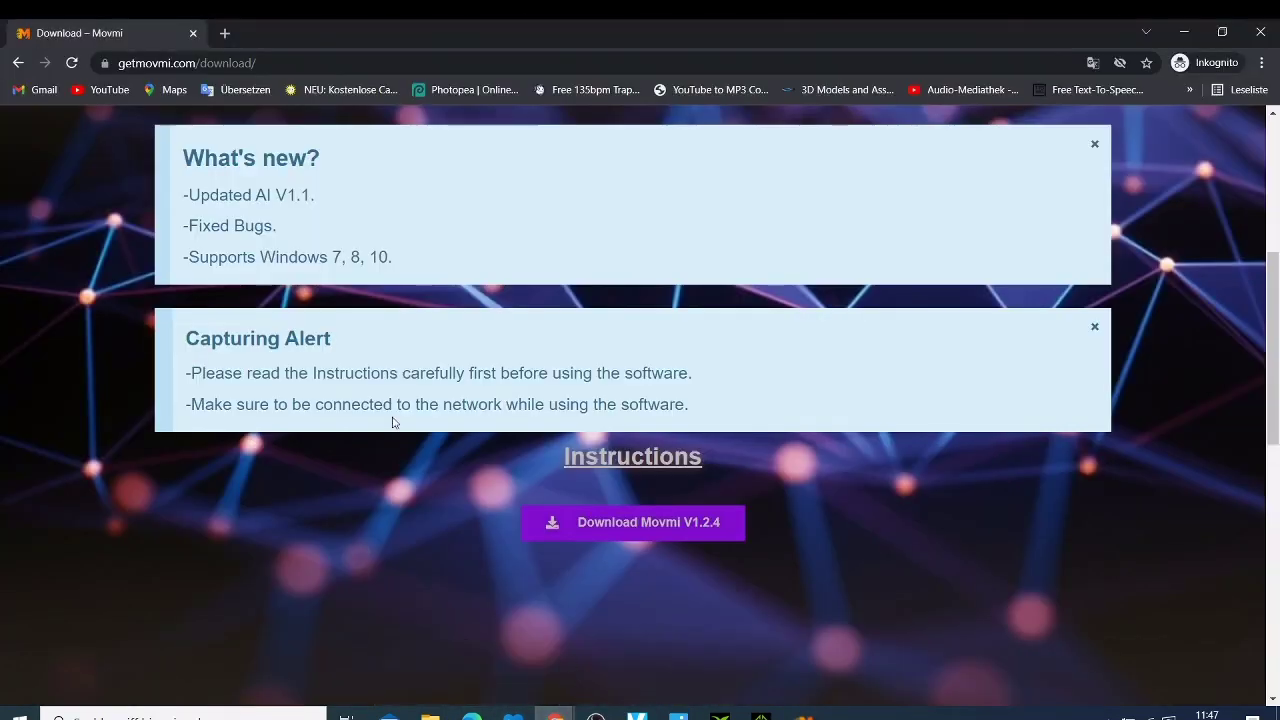
{"action": "scroll", "coordinate": [269, 254], "scroll_direction": "up", "scroll_amount": 4}
{"action": "scroll", "coordinate": [270, 262], "scroll_direction": "down", "scroll_amount": 3}
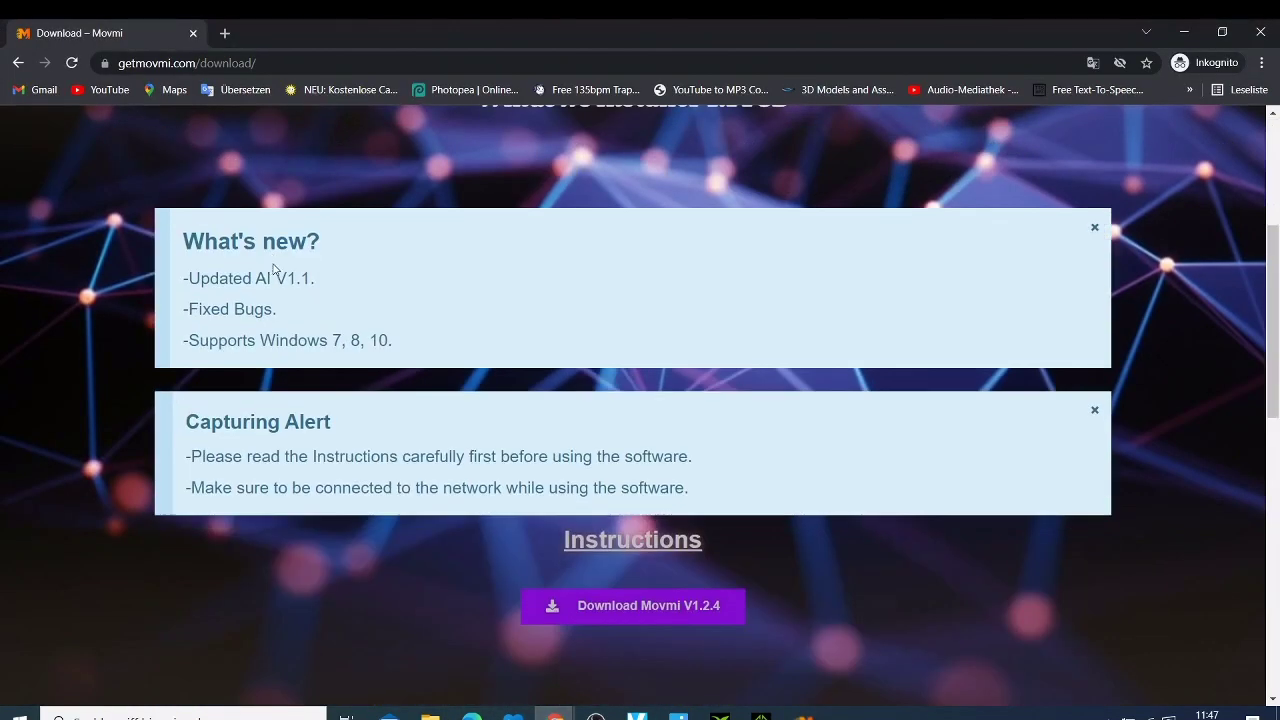